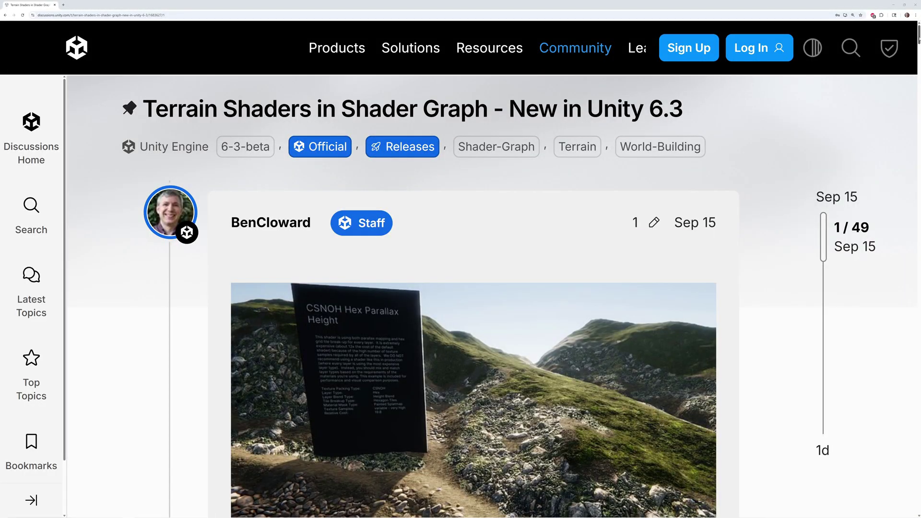
Step: Scroll the 'Terrain Shaders in Shader Graph' post past the video to the list of base terrain shader deficiencies
scroll(474, 297, down, 5)
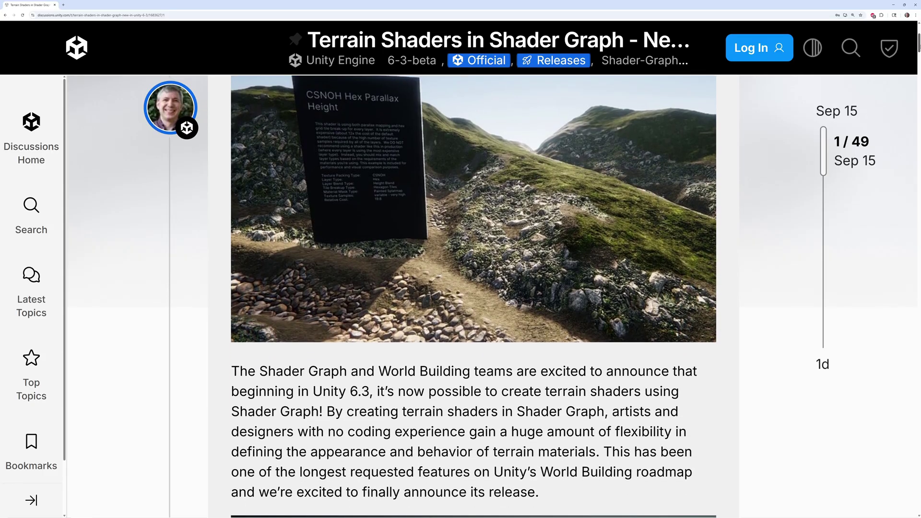
scroll(473, 296, down, 5)
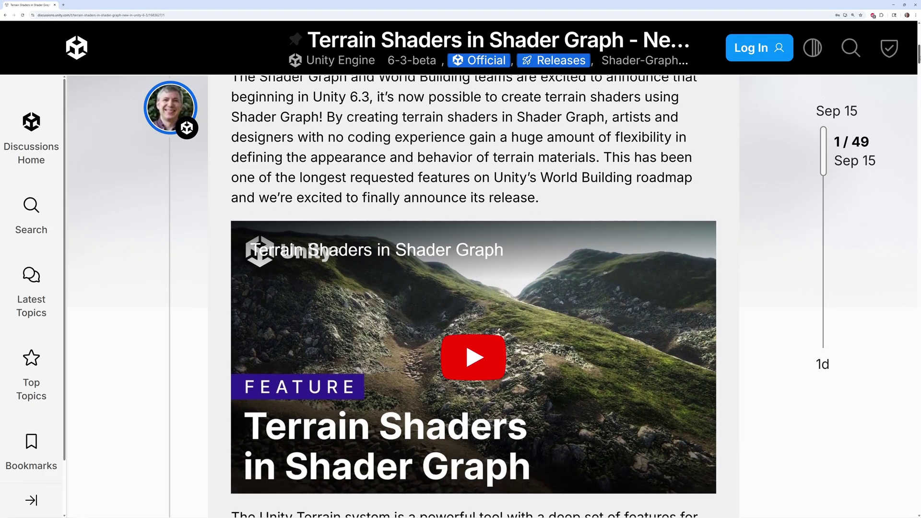
scroll(474, 296, down, 5)
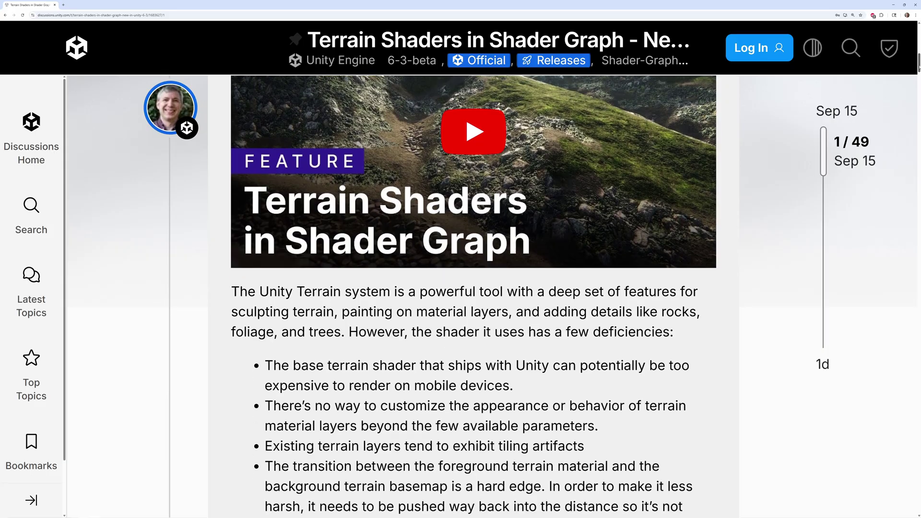
scroll(474, 297, down, 5)
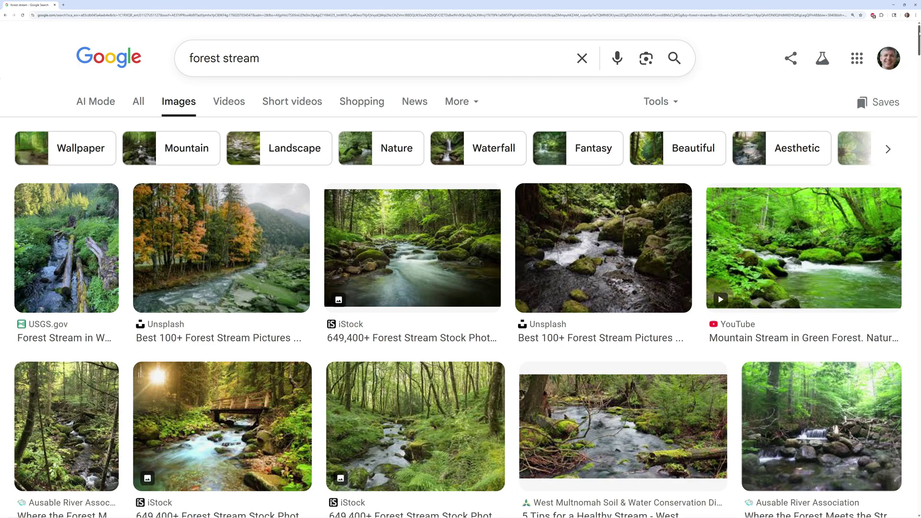
Step: Browse several rows down through the 'forest stream' Google Images reference photos
scroll(919, 34, down, 2)
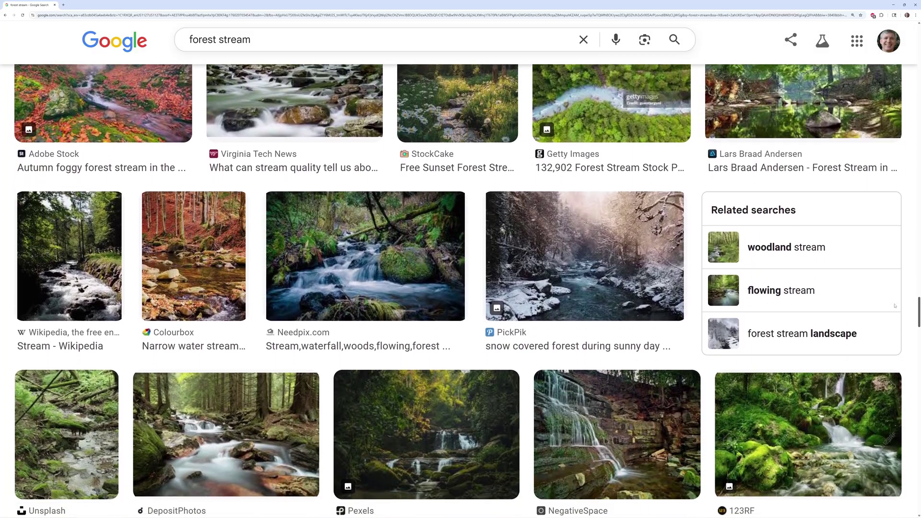
scroll(894, 306, down, 1)
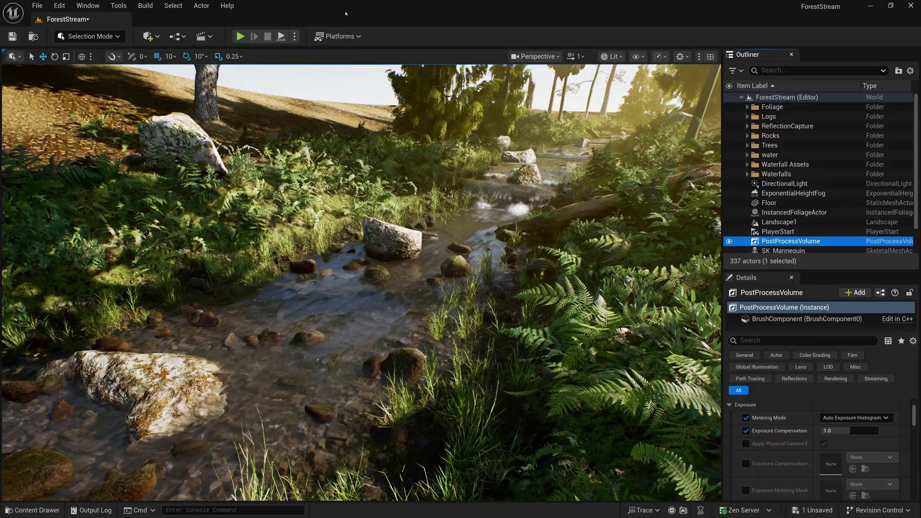
right_drag(390, 255, 390, 255)
right_drag(315, 287, 315, 287)
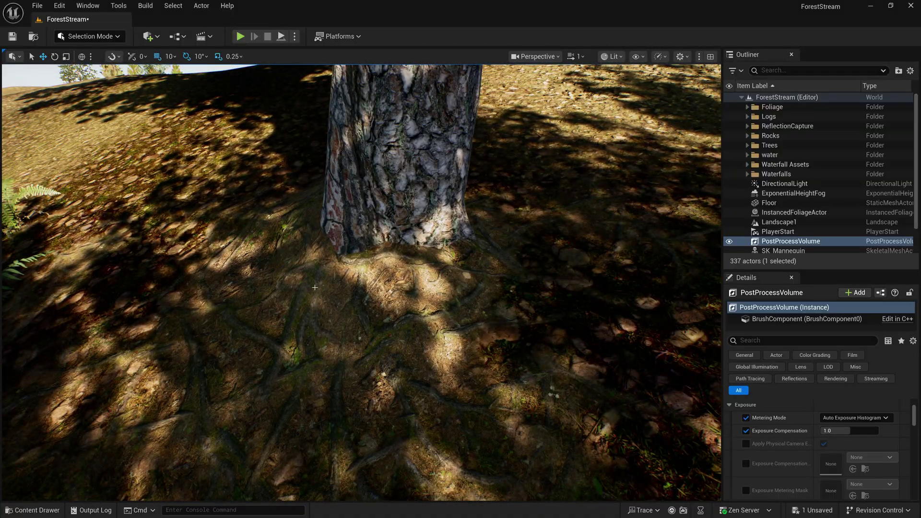
right_drag(382, 304, 381, 305)
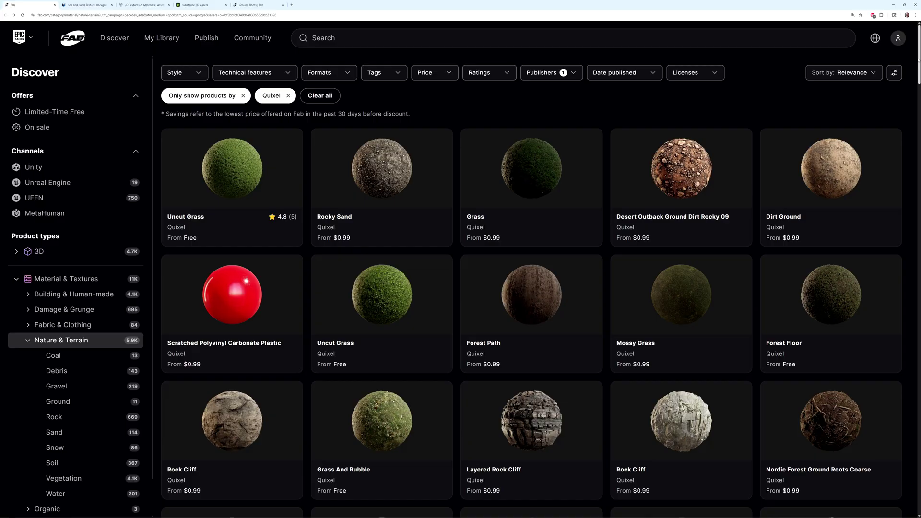
Step: Scroll through the Quixel Nature & Terrain materials grid in Fab
scroll(919, 63, down, 1)
scroll(919, 63, down, 5)
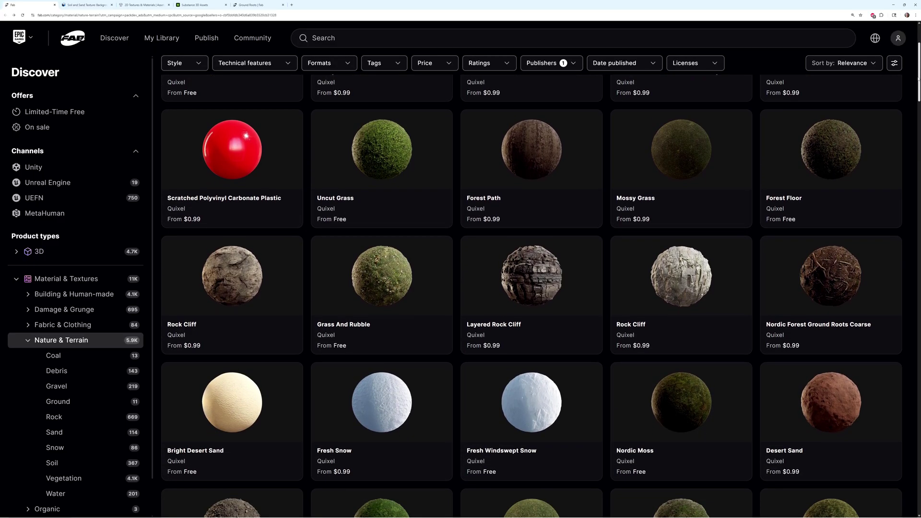
drag(918, 88, 919, 160)
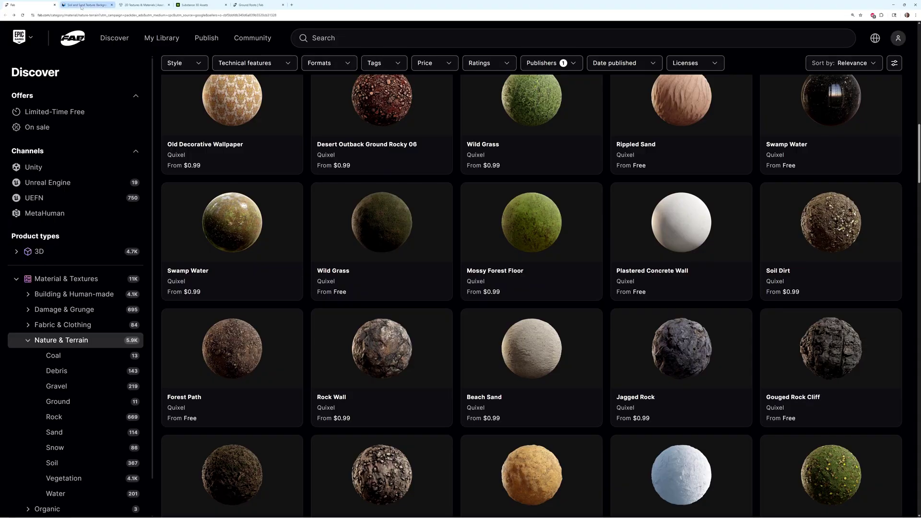
Step: Compare the textures.com Soil, Unity Asset Store Nature and Adobe Substance Ground texture pages
click(80, 6)
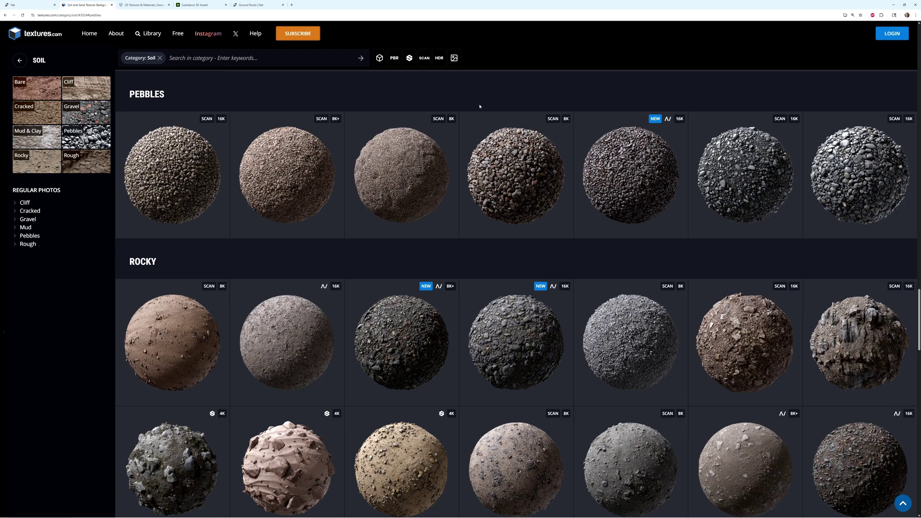
click(142, 7)
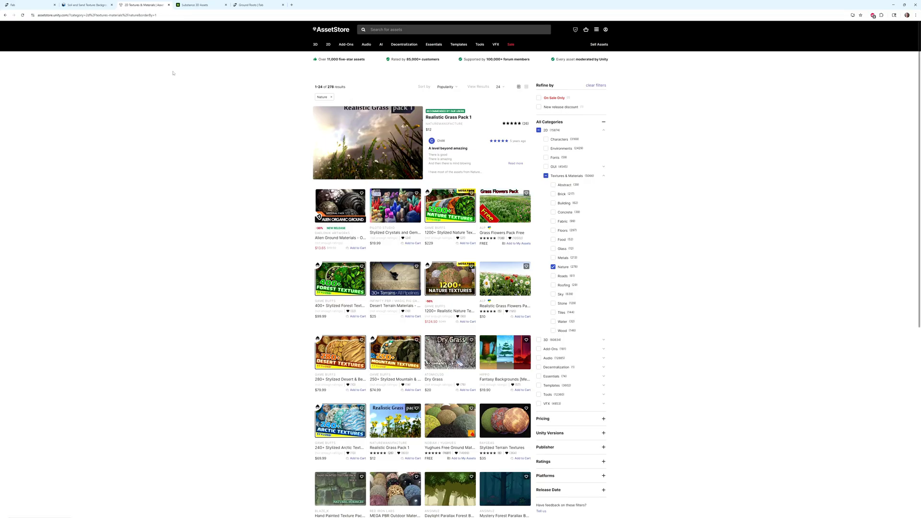
click(192, 5)
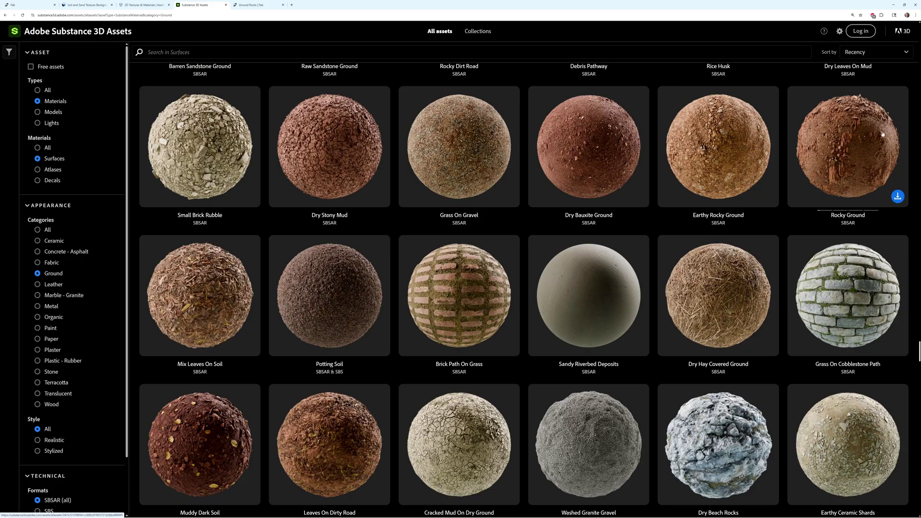
Step: Scroll through Adobe Substance 3D Ground materials such as Rocky Ground and Dry Stony Mud
scroll(915, 354, down, 5)
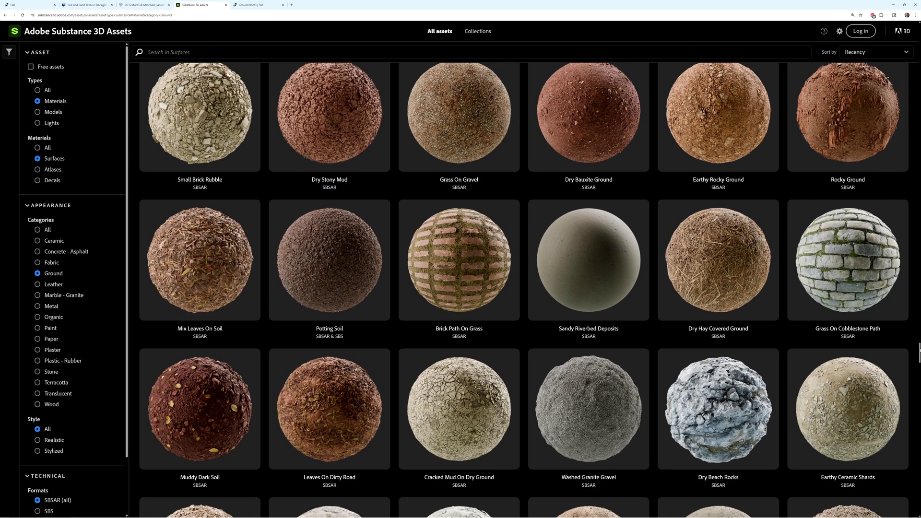
scroll(915, 354, down, 5)
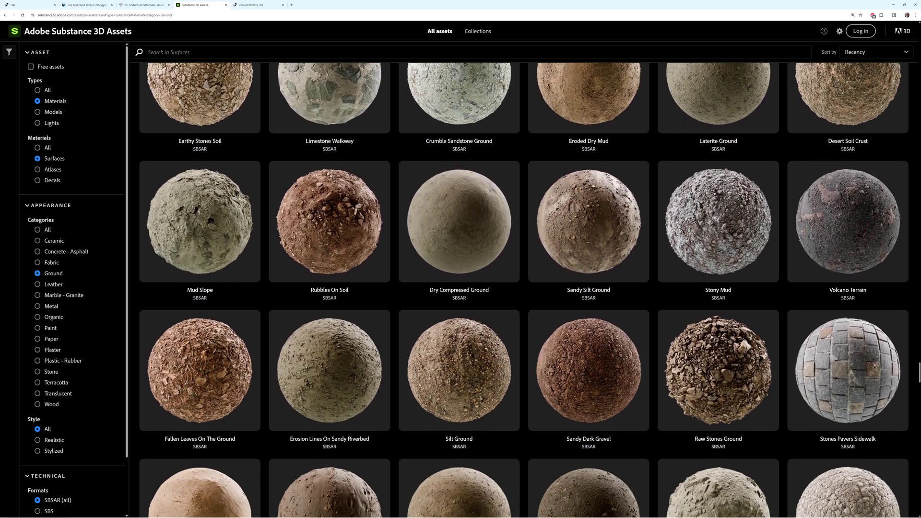
mouse_move(750, 298)
click(259, 6)
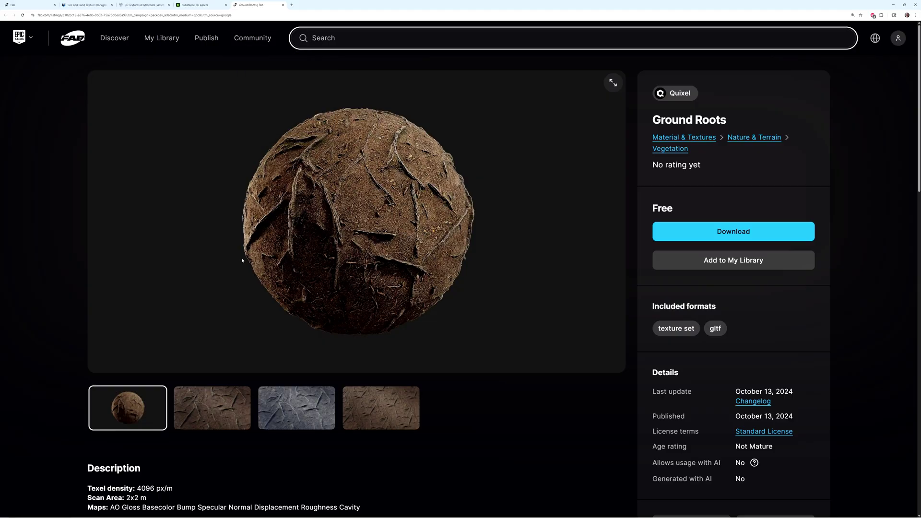
scroll(219, 377, down, 3)
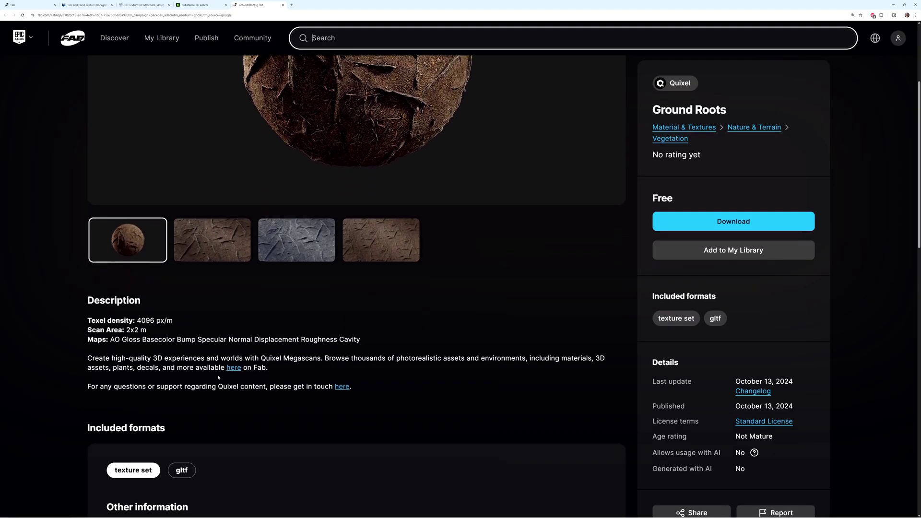
drag(87, 330, 148, 330)
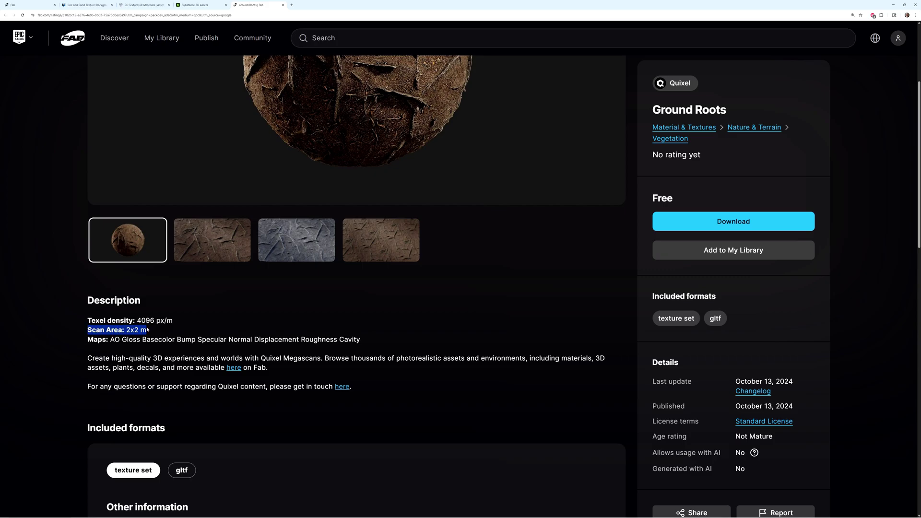
click(150, 332)
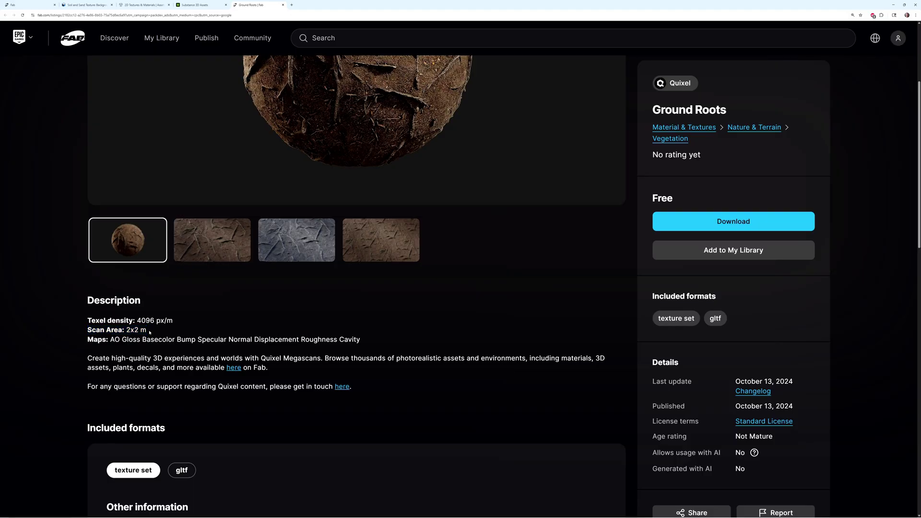
drag(149, 332, 127, 331)
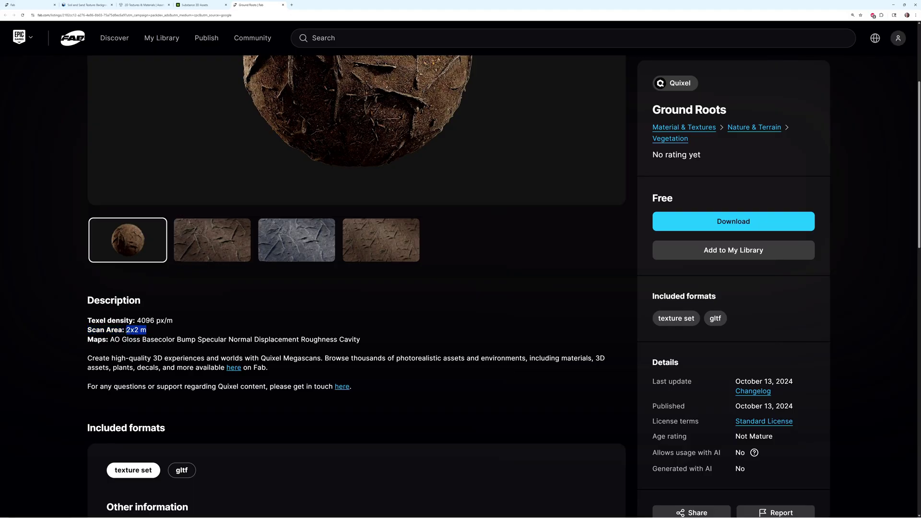
click(150, 332)
scroll(150, 332, down, 1)
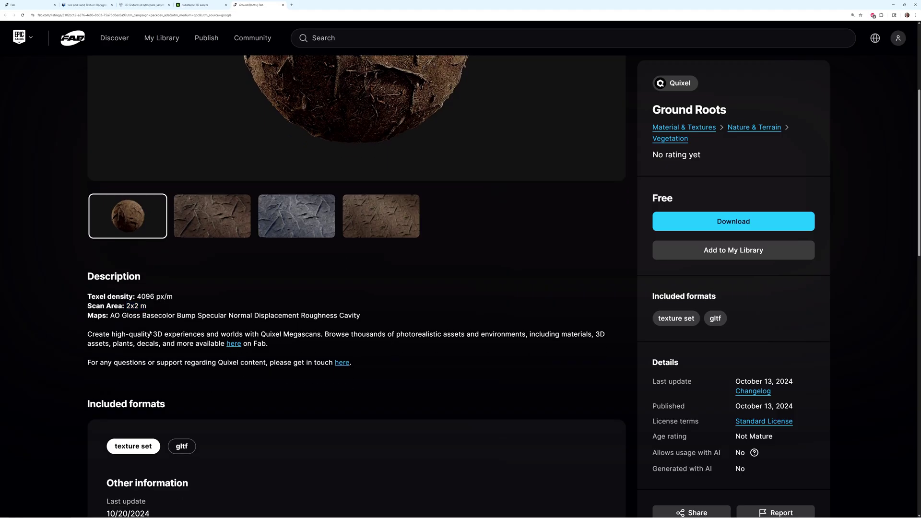
scroll(194, 308, up, 3)
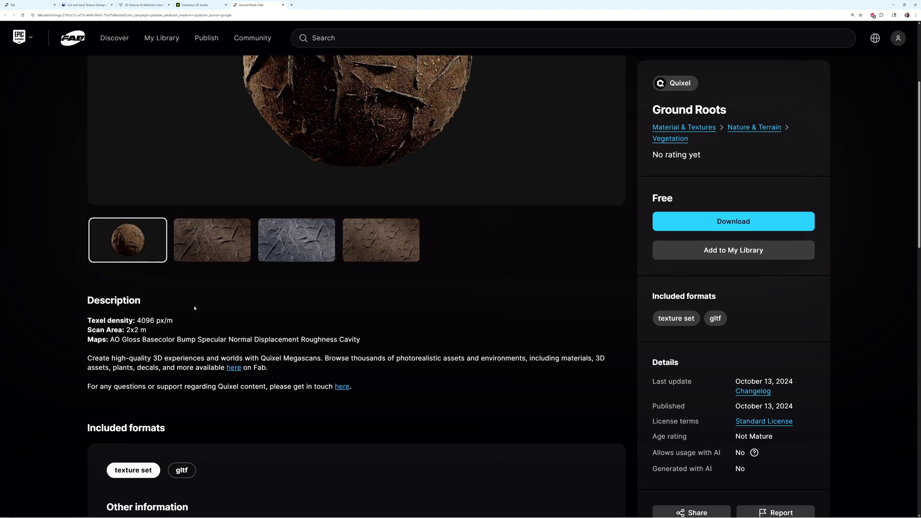
scroll(194, 308, up, 1)
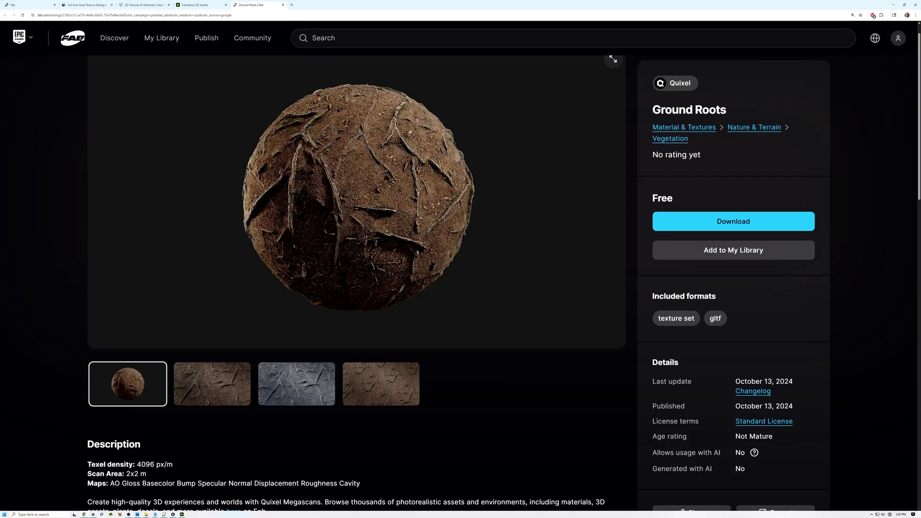
Step: Align the albedo, normal, AO, cavity, displacement and roughness map windows into two rows, then restore the Channel Packing slide
click(138, 515)
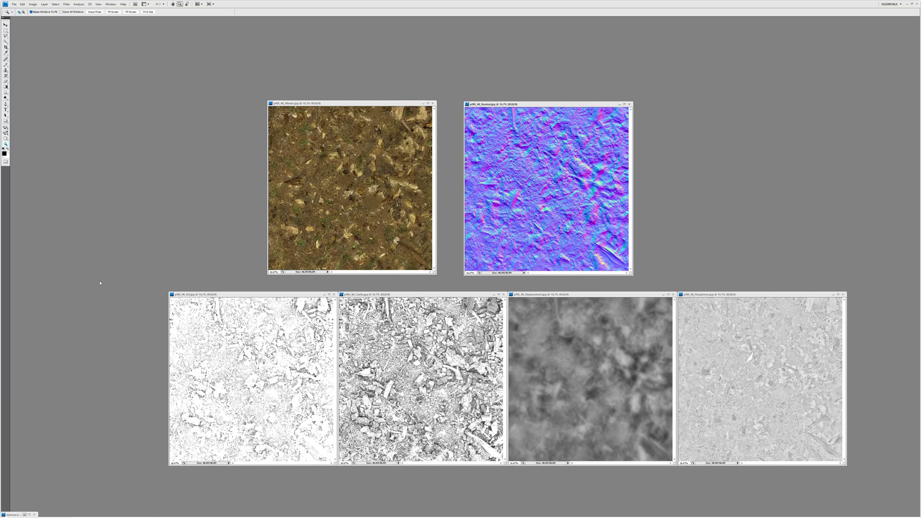
drag(350, 104, 339, 100)
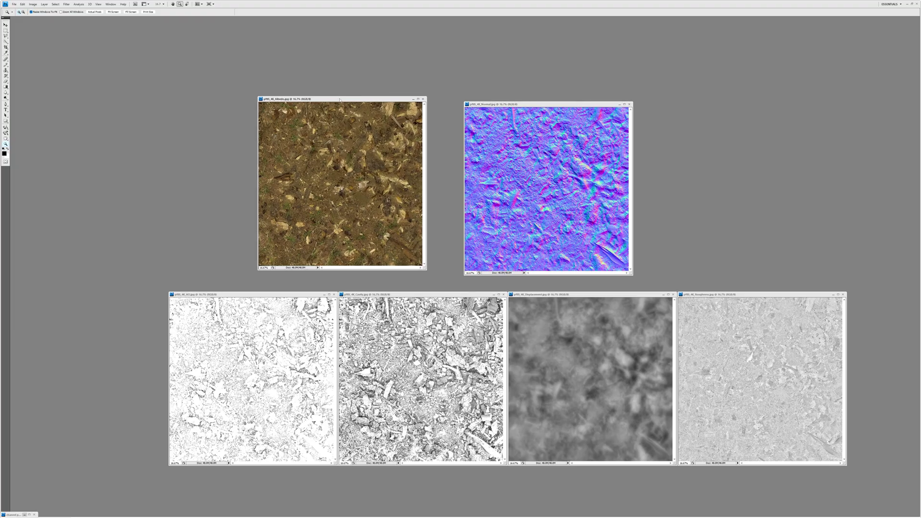
drag(530, 105, 518, 99)
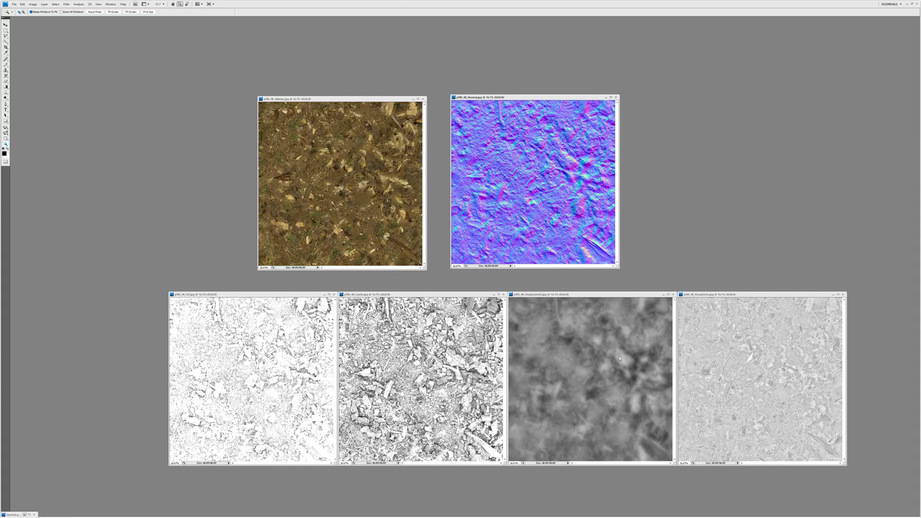
drag(253, 295, 243, 289)
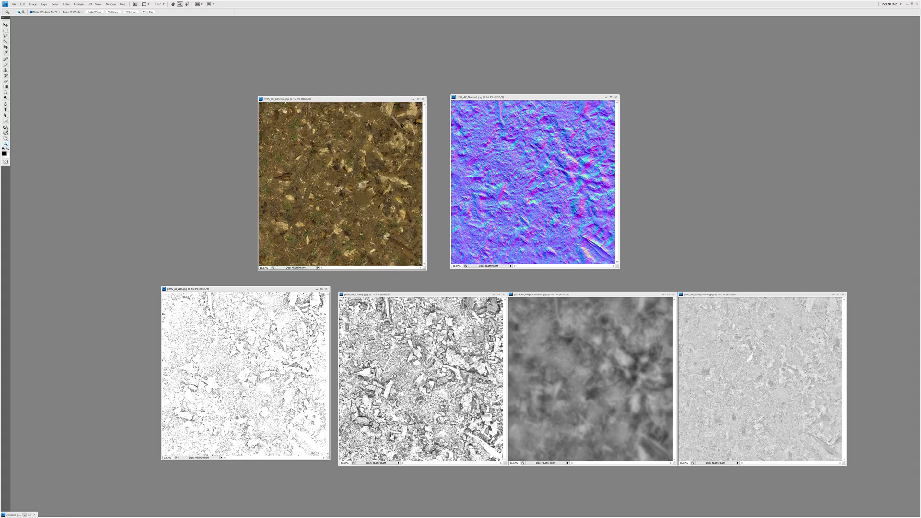
drag(427, 296, 420, 291)
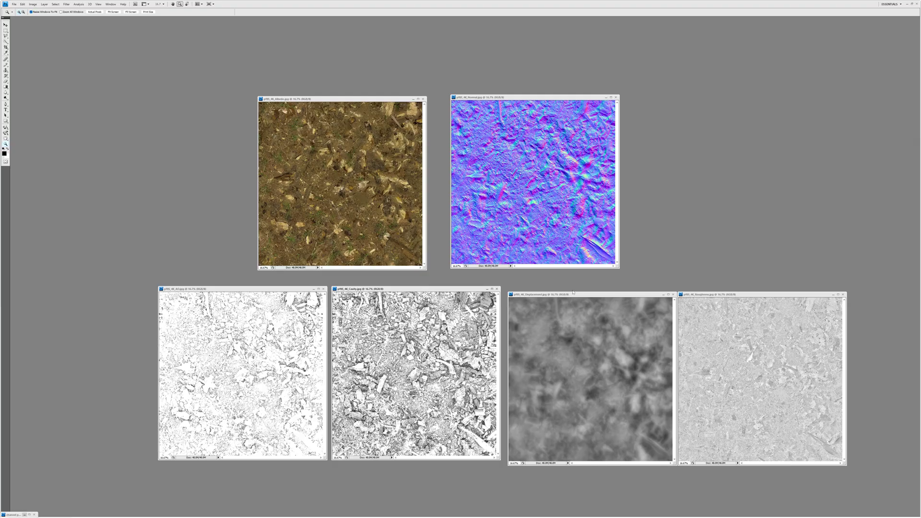
drag(607, 297, 602, 292)
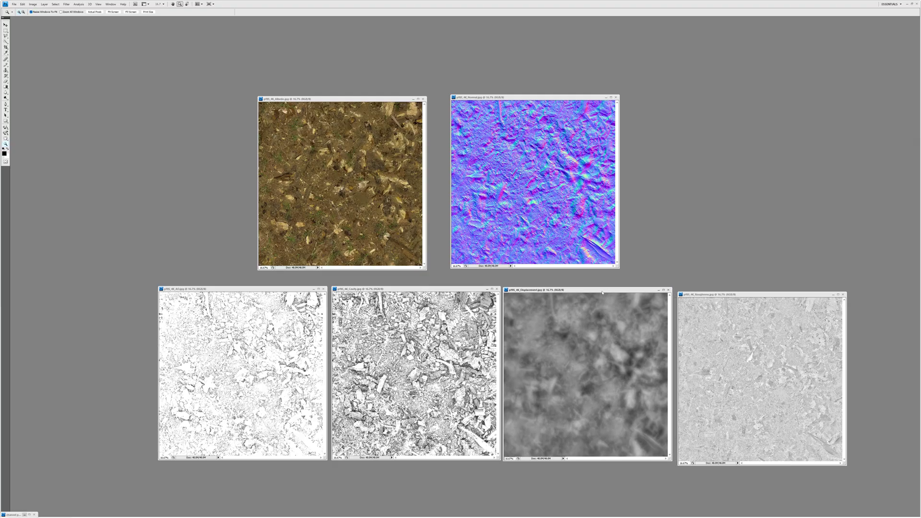
drag(749, 296, 746, 292)
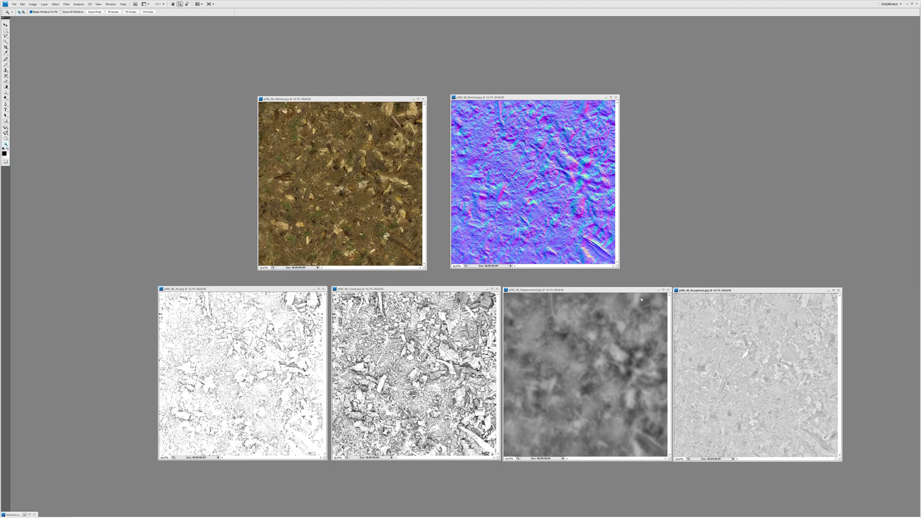
click(29, 515)
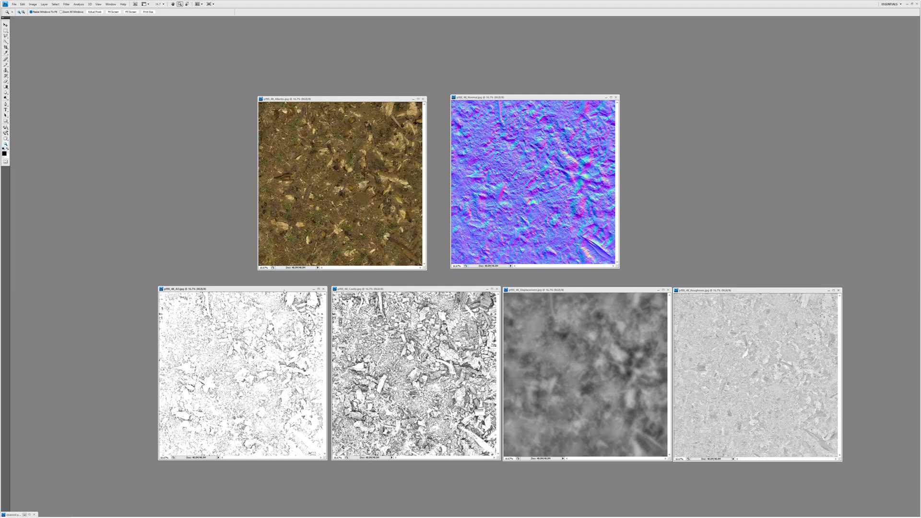
Step: Bring up the Channels panel beside the texture windows and view the AO map's Red and Green channels
key(F7)
drag(401, 201, 692, 80)
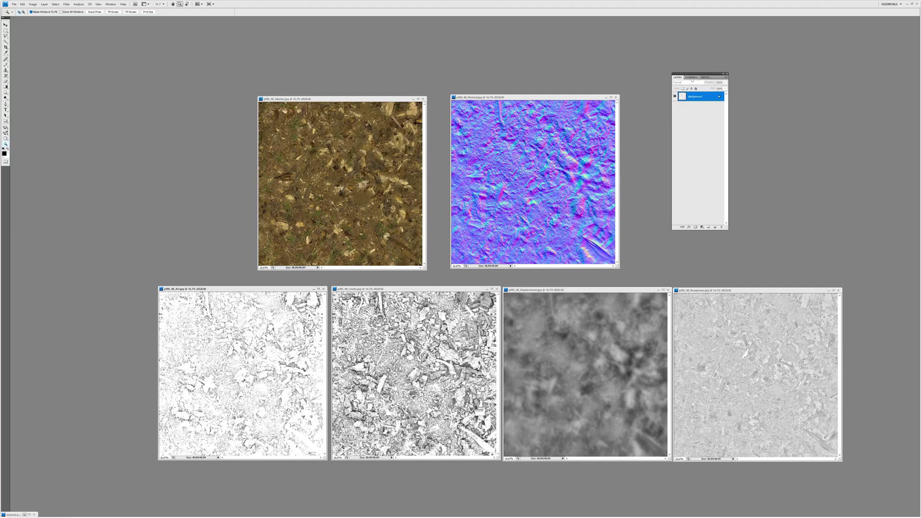
click(691, 77)
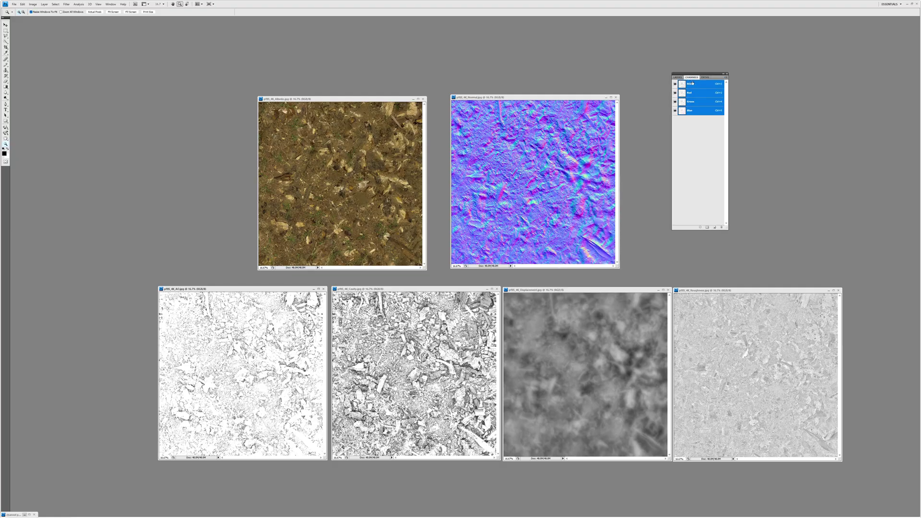
click(693, 93)
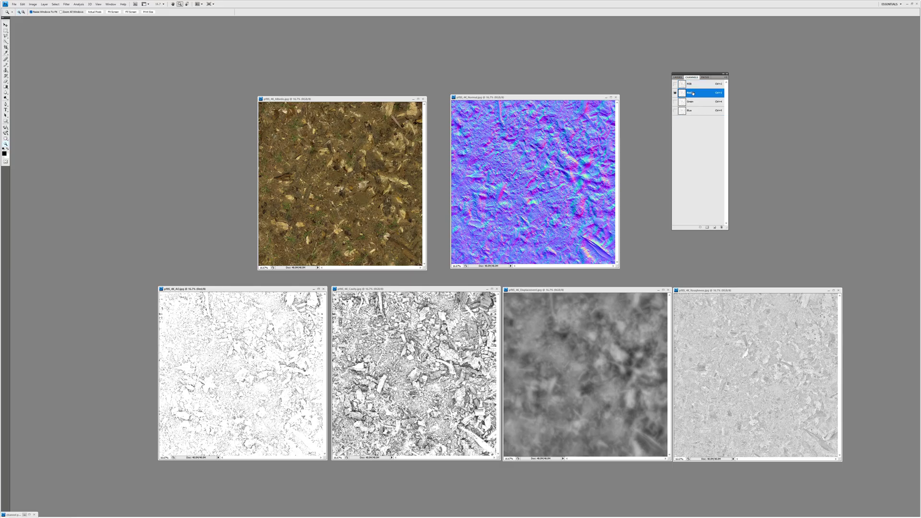
click(694, 103)
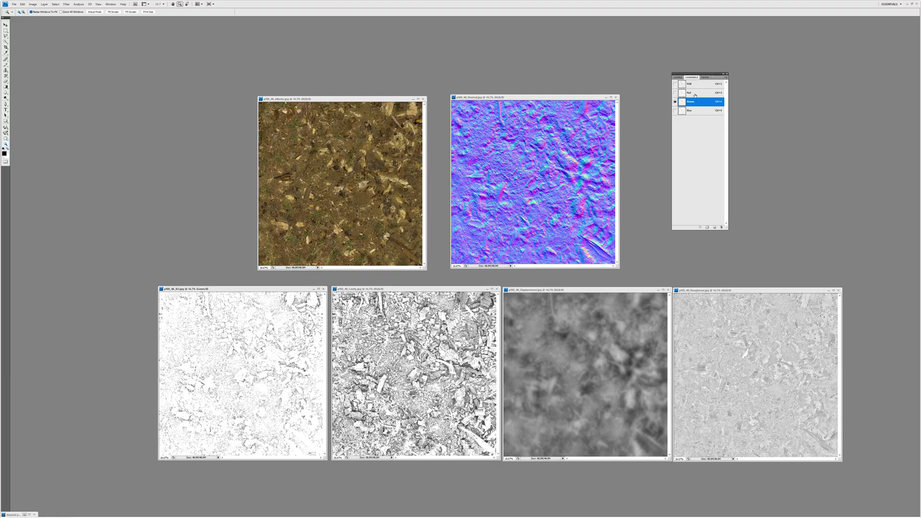
Step: Make the Albedo map active, then inspect the Normal map's channels
click(361, 103)
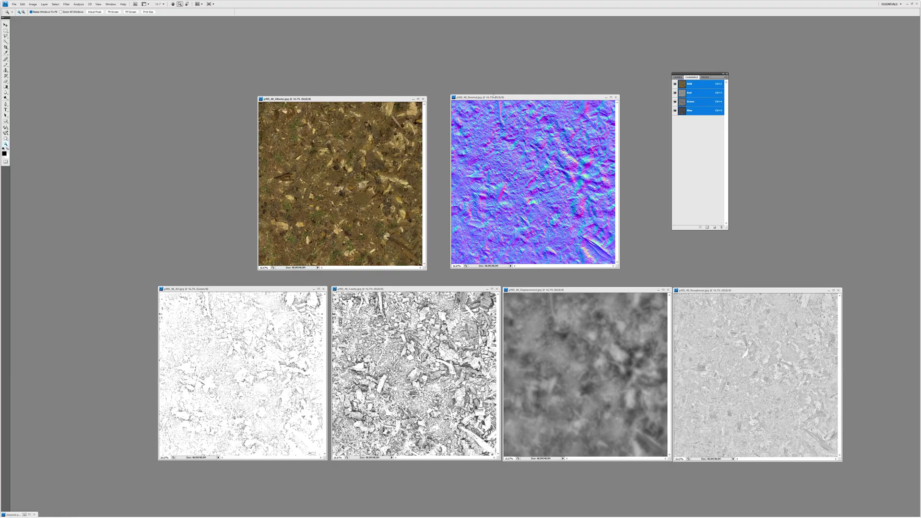
click(534, 100)
mouse_move(386, 517)
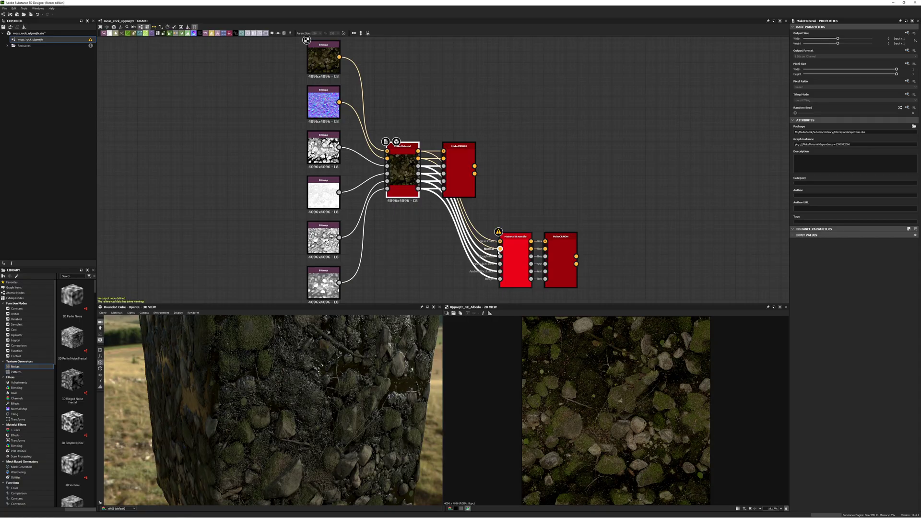
Step: Select each of the six Bitmap input nodes in turn, from the top one down to Displacement
click(323, 58)
click(323, 102)
click(324, 148)
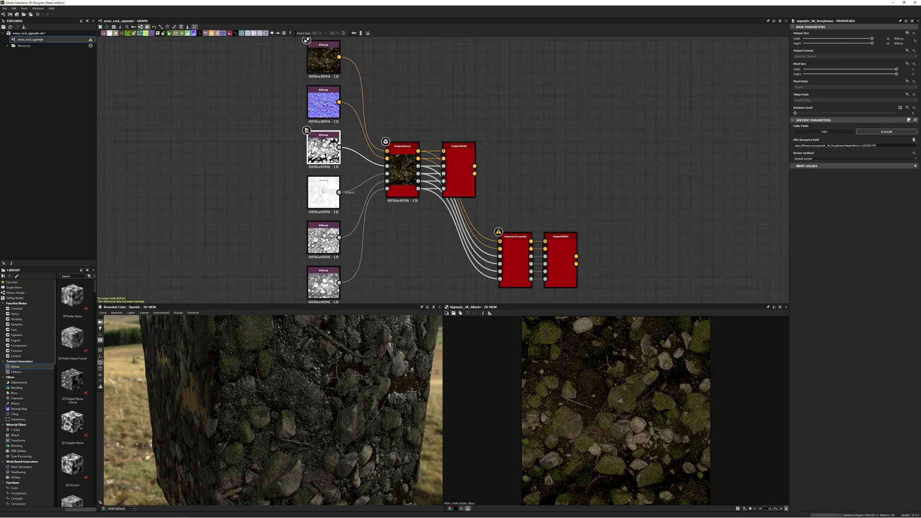
click(324, 193)
click(323, 237)
click(323, 281)
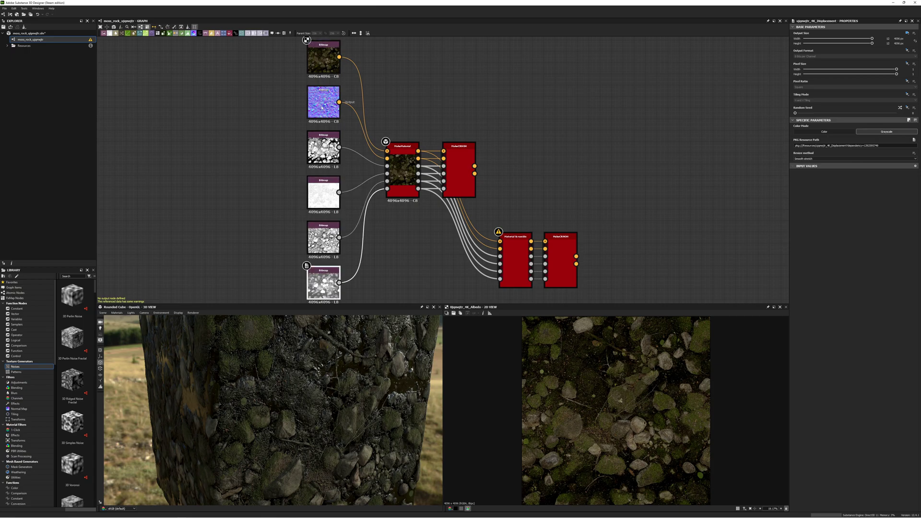
scroll(403, 152, up, 5)
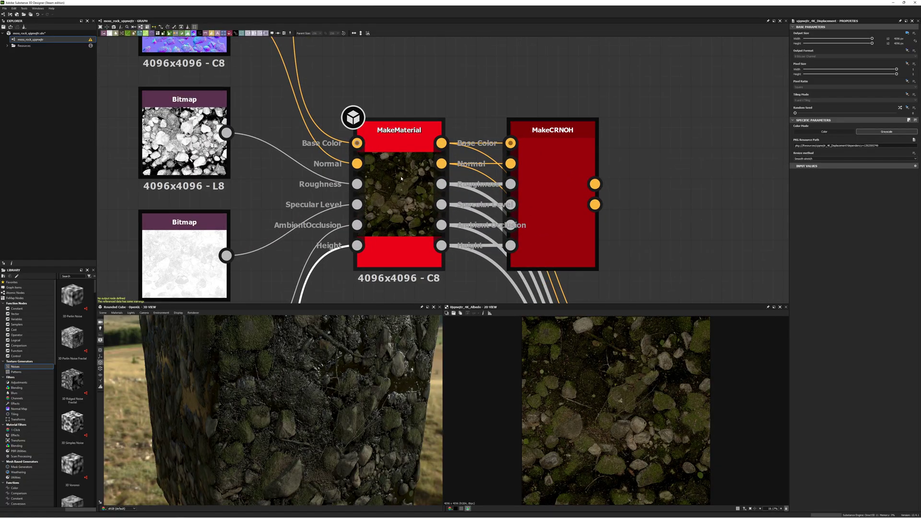
Step: Preview the MakeMaterial node's base color output, then enter its inner graph
click(402, 182)
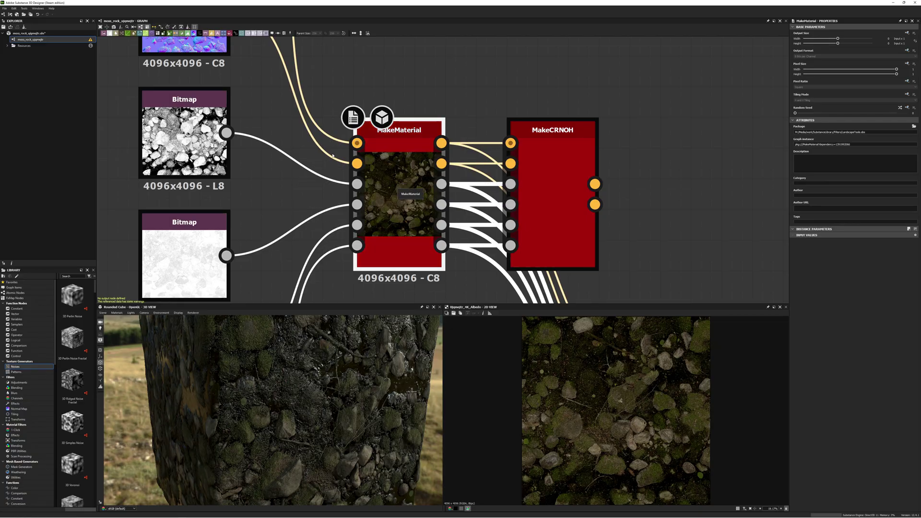
double_click(401, 185)
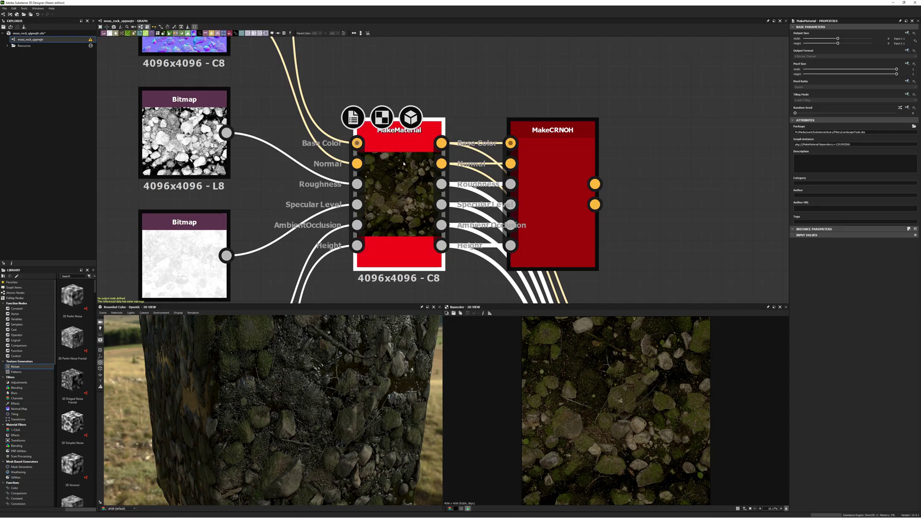
double_click(404, 163)
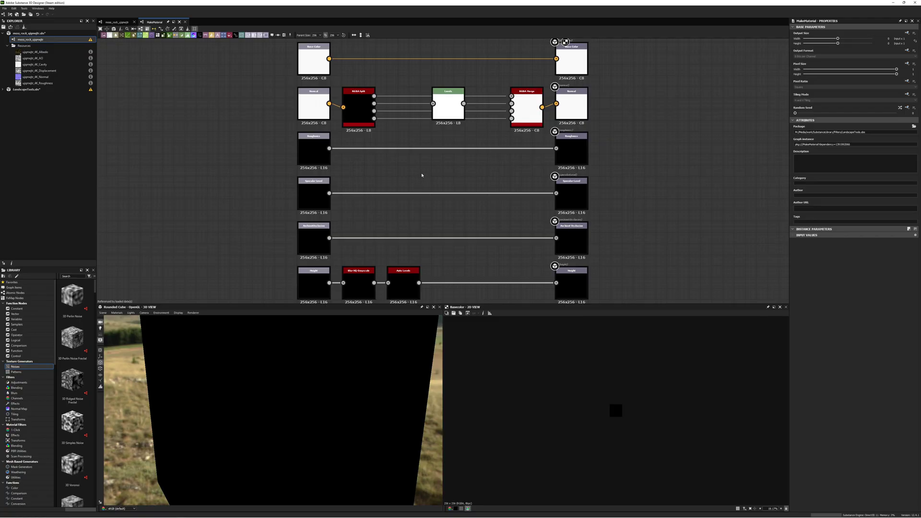
Step: Inspect the Base Color input and output nodes, then return to the moss_rock_ujqmejtr graph
click(314, 60)
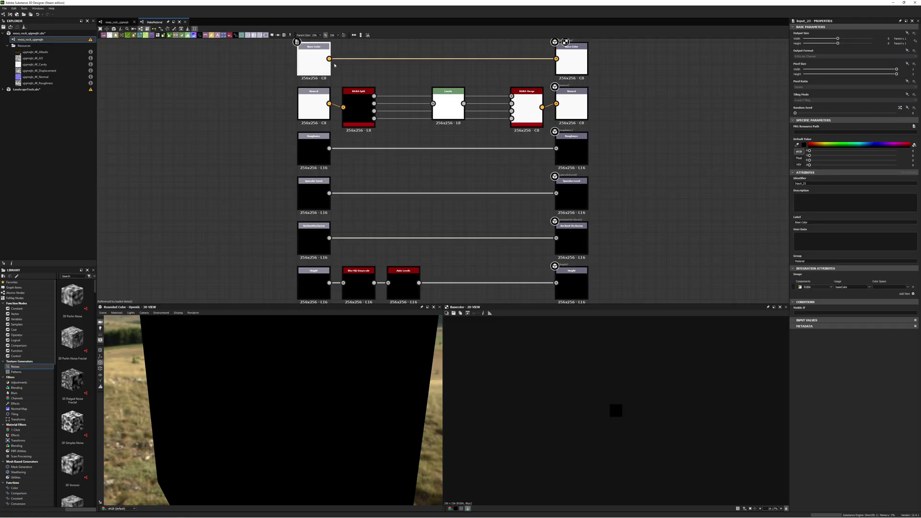
click(581, 63)
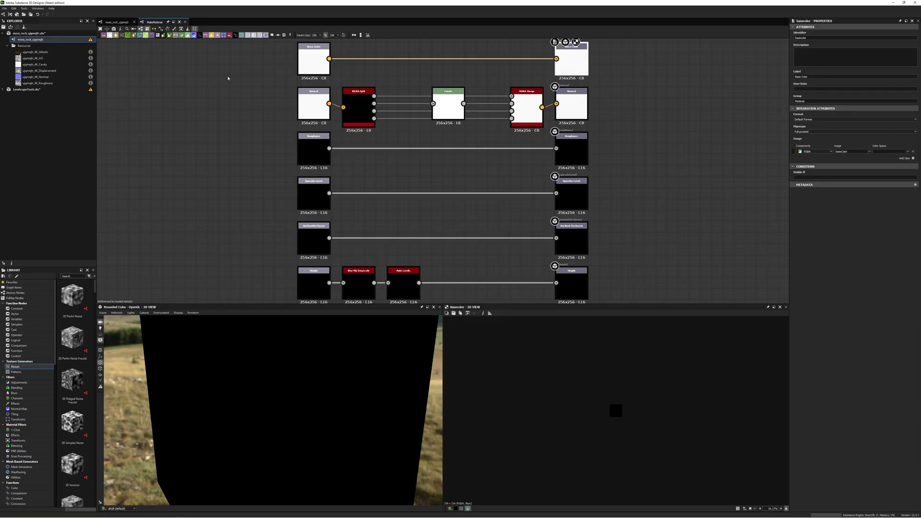
click(117, 22)
Step: Check the MakeCRNOH node's context options without choosing any, then look at its NOH output
right_click(533, 171)
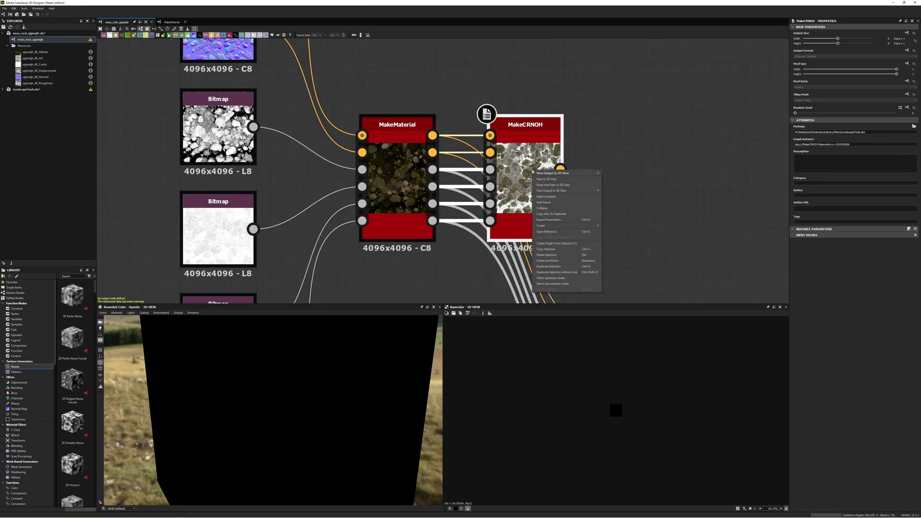
click(560, 170)
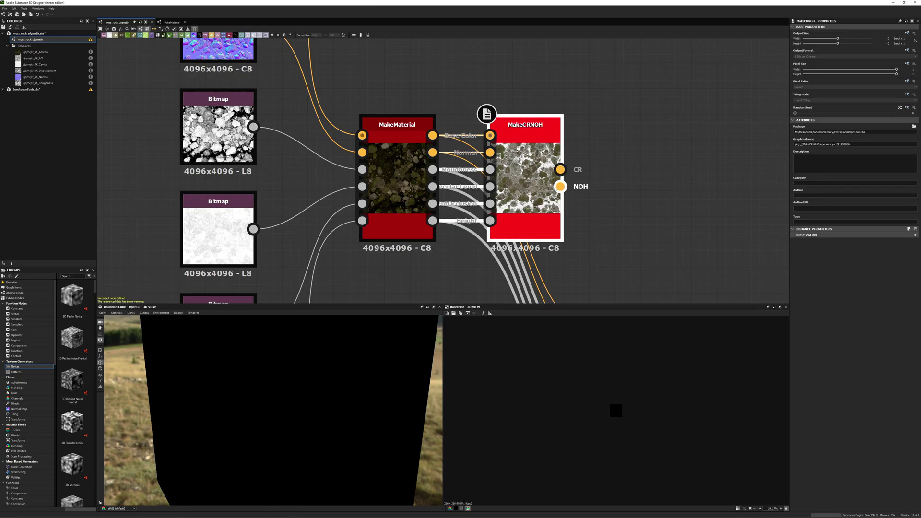
mouse_move(560, 187)
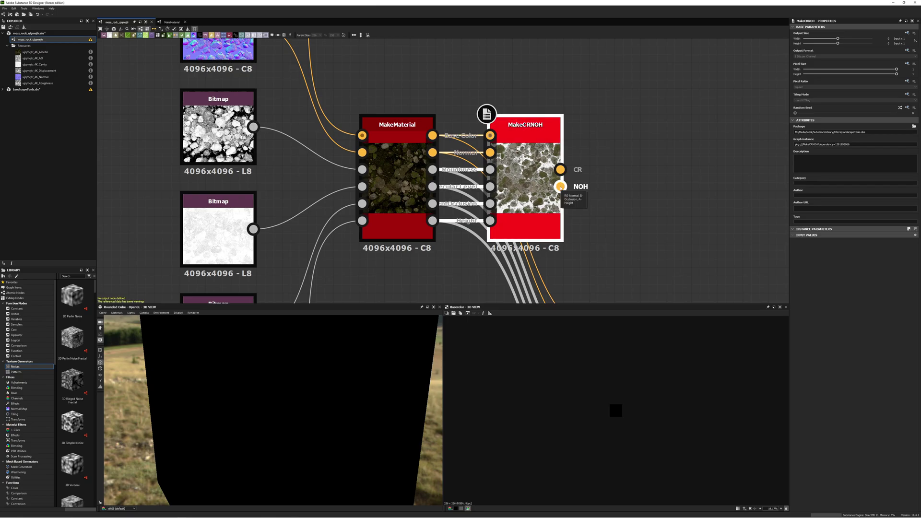
Step: Enter MakeCRNOH's inner graph and inspect Base Color, Roughness, Normal, Alpha Merge and RGBA Split nodes
right_click(531, 169)
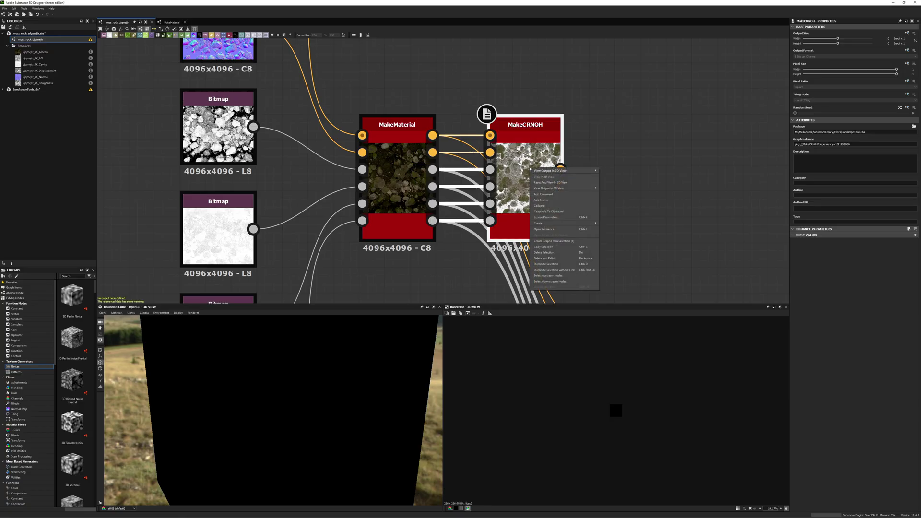
click(544, 229)
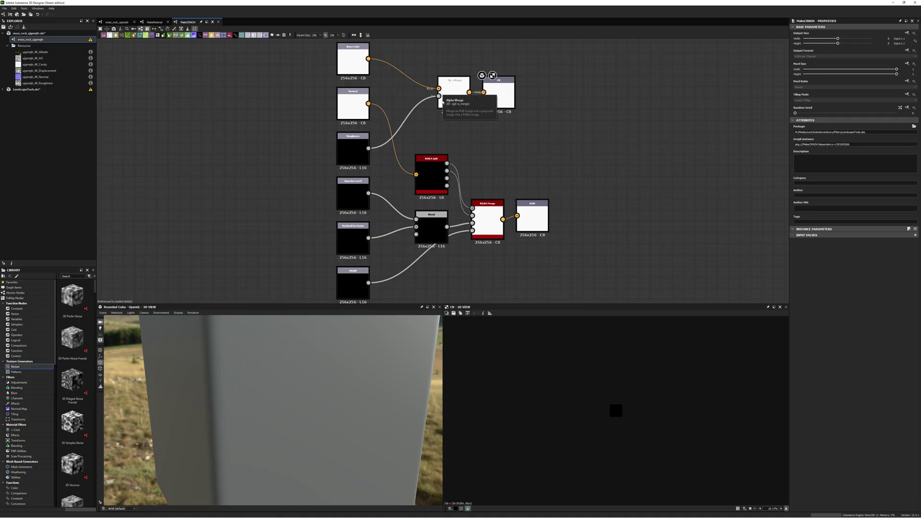
click(358, 57)
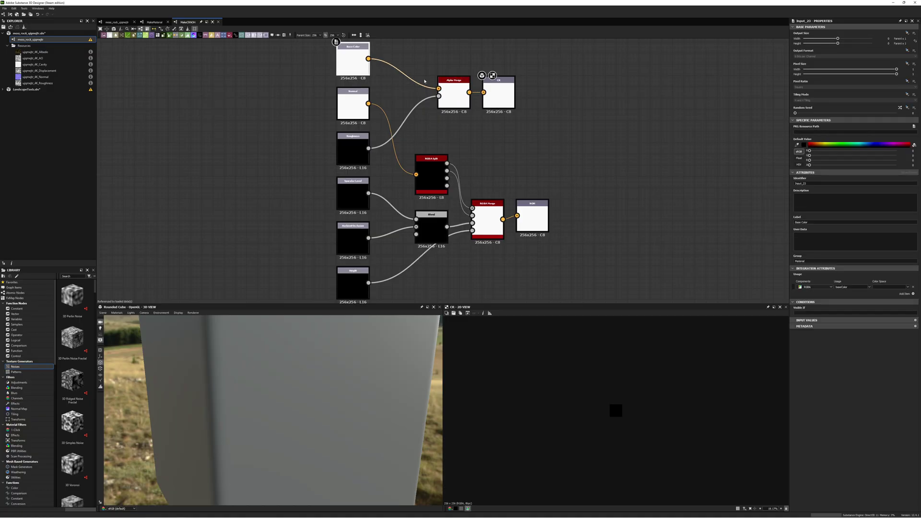
click(455, 89)
scroll(453, 88, up, 3)
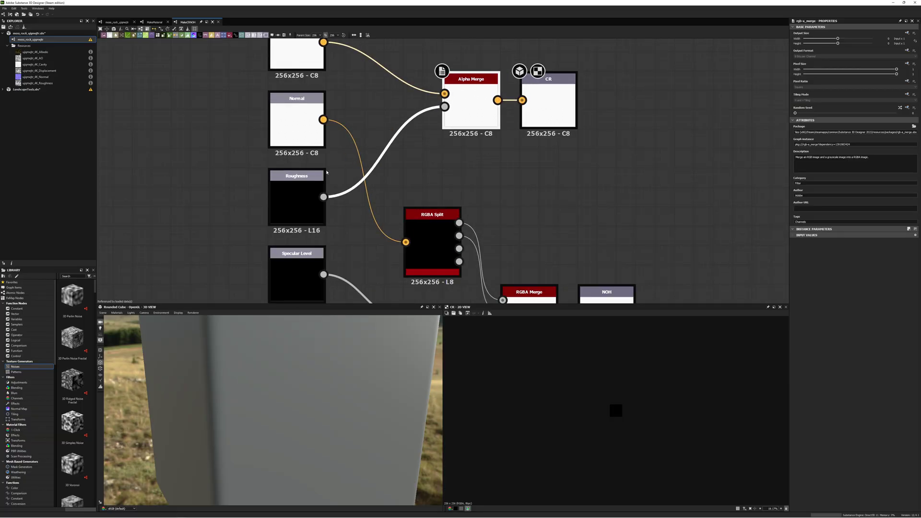
click(318, 178)
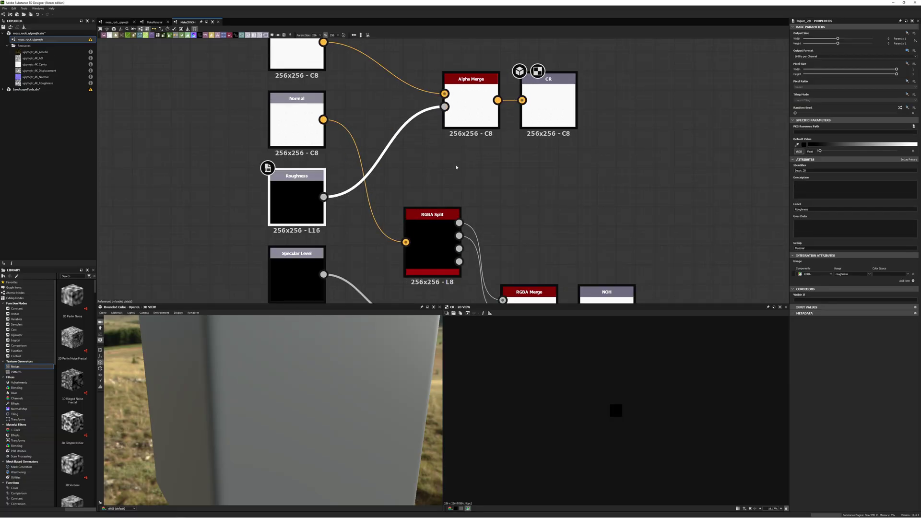
scroll(479, 163, down, 1)
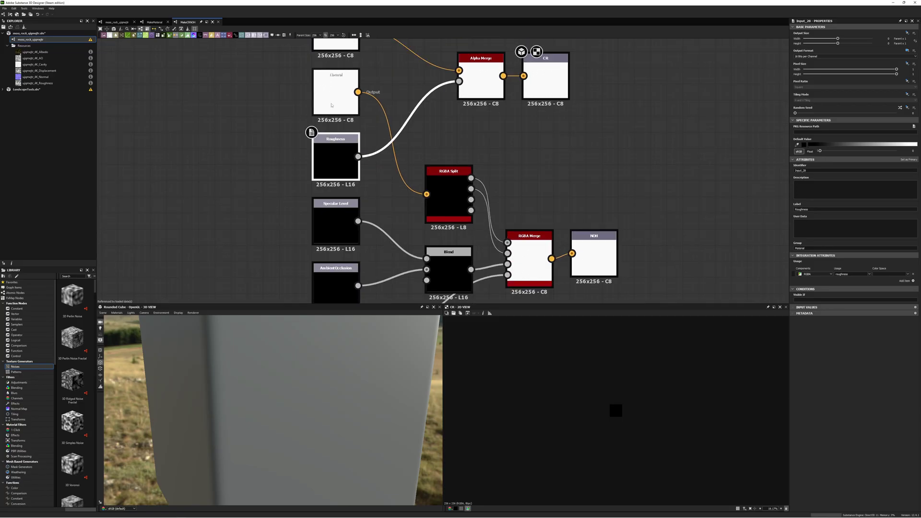
click(336, 96)
click(456, 197)
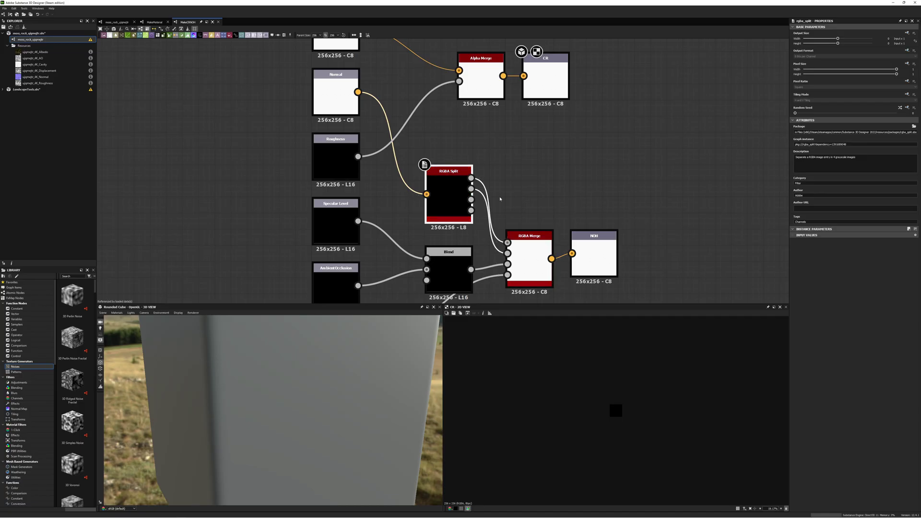
Step: Inspect the Specular Level, AmbientOcclusion and Height inputs plus the CR and NOH outputs
middle_drag(488, 200, 350, 138)
click(351, 138)
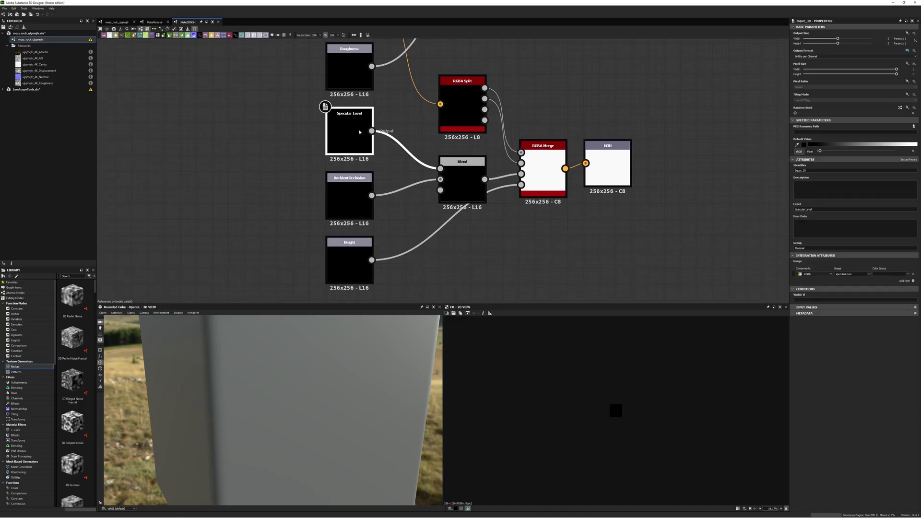
click(349, 196)
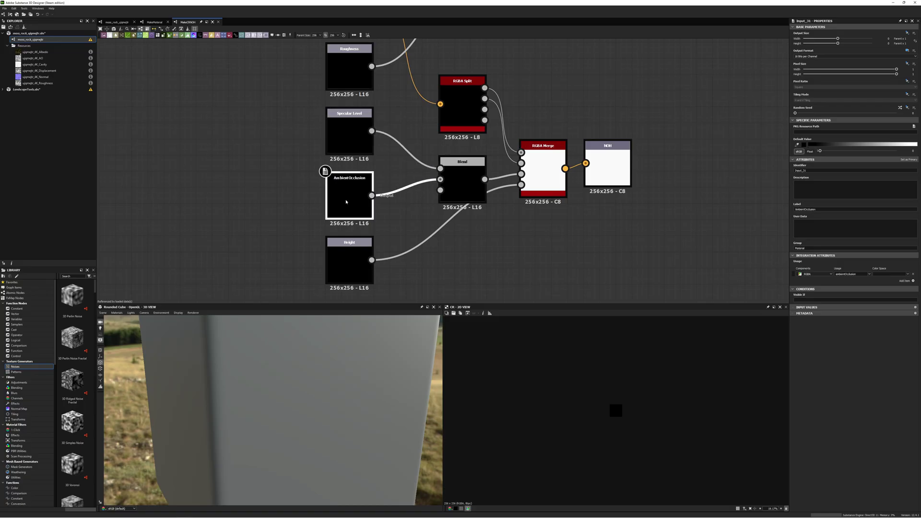
click(349, 261)
scroll(532, 186, up, 2)
scroll(533, 186, up, 1)
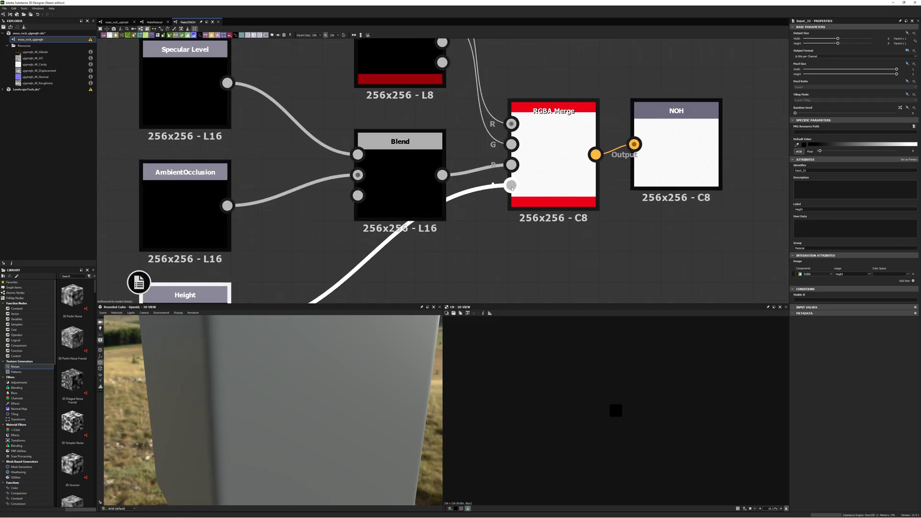
scroll(512, 187, down, 4)
middle_drag(537, 96, 509, 148)
scroll(508, 149, up, 2)
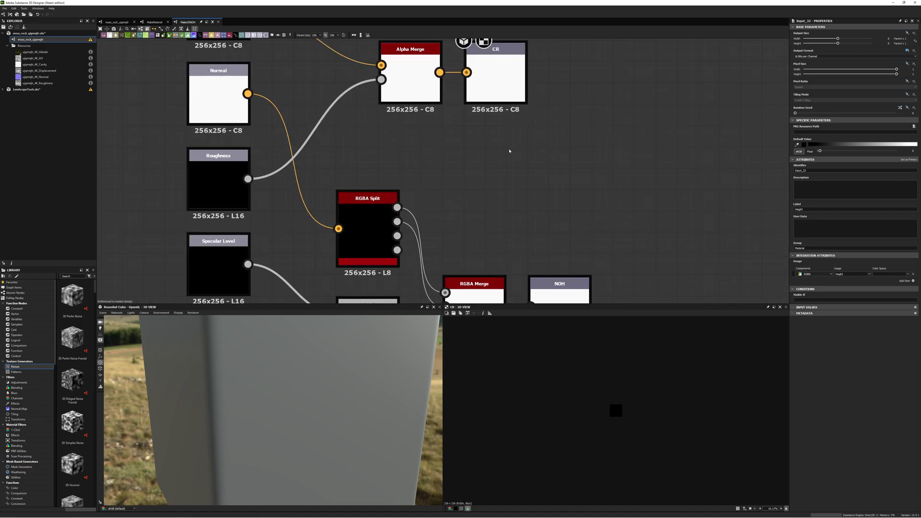
scroll(509, 152, down, 2)
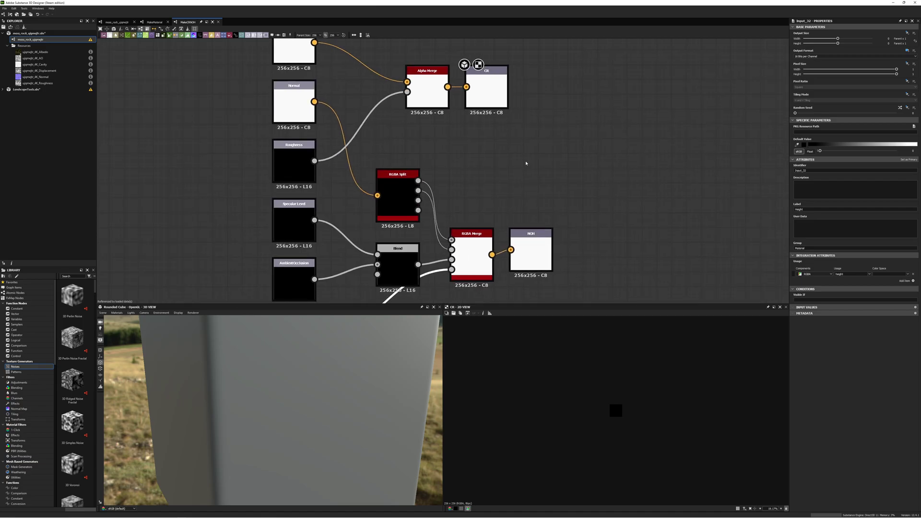
click(499, 96)
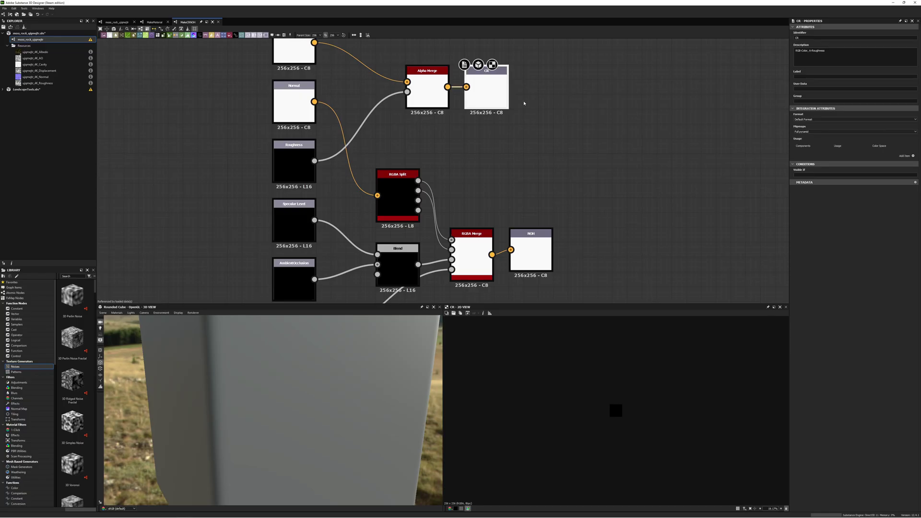
click(535, 247)
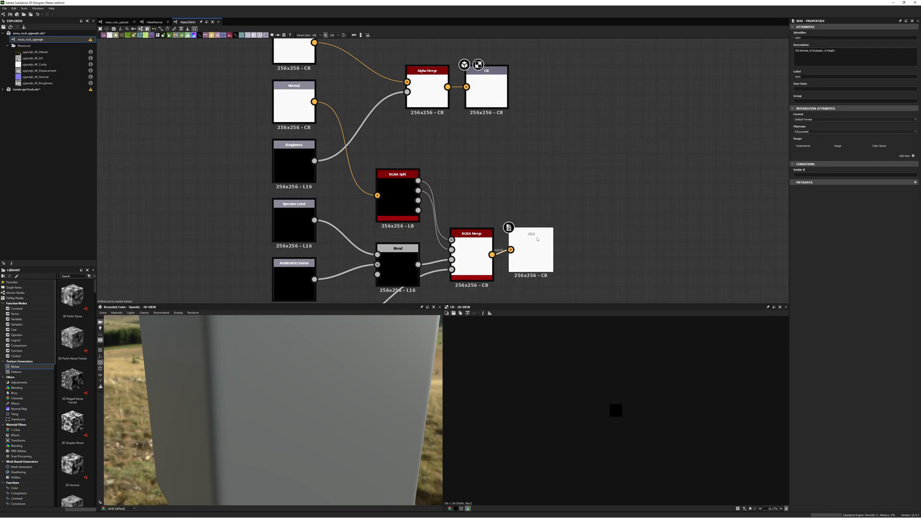
Step: Back in the moss rock graph, inspect MakeMaterial and MakeCRNOH and frame the packing nodes
click(116, 23)
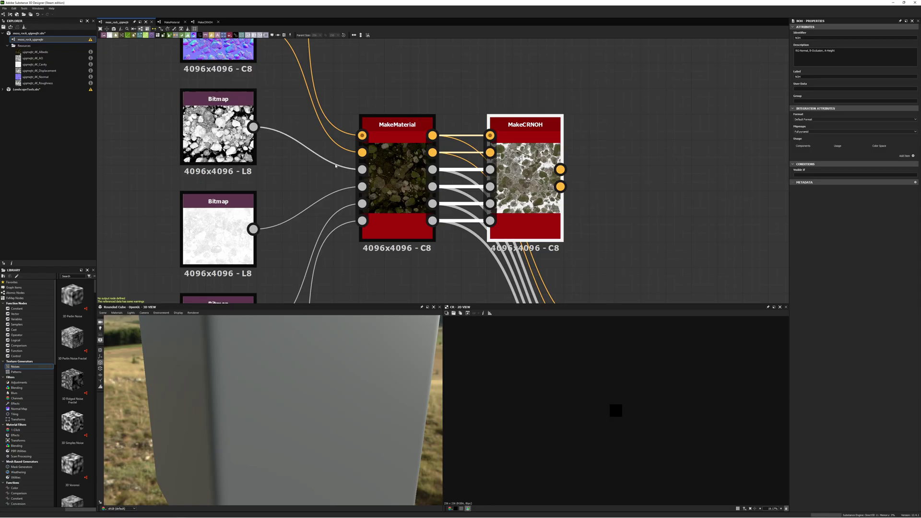
click(415, 136)
click(524, 135)
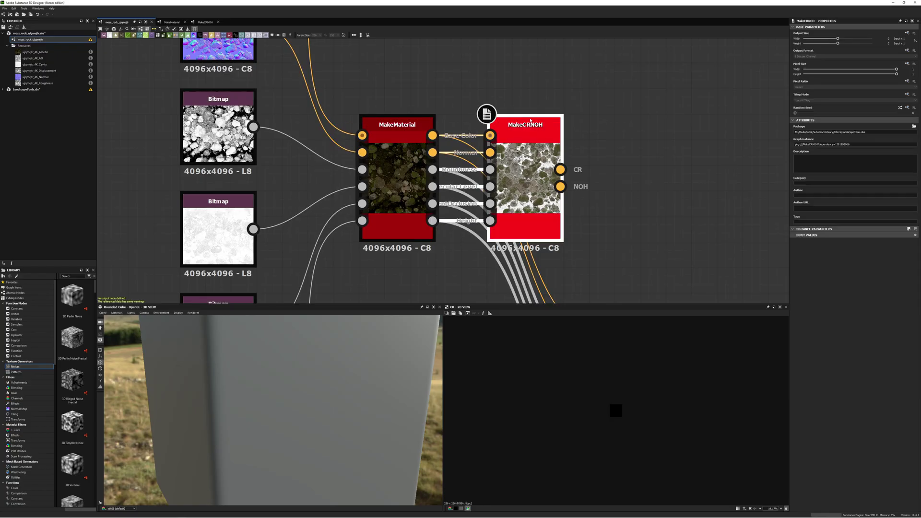
scroll(528, 115, down, 5)
scroll(519, 97, up, 2)
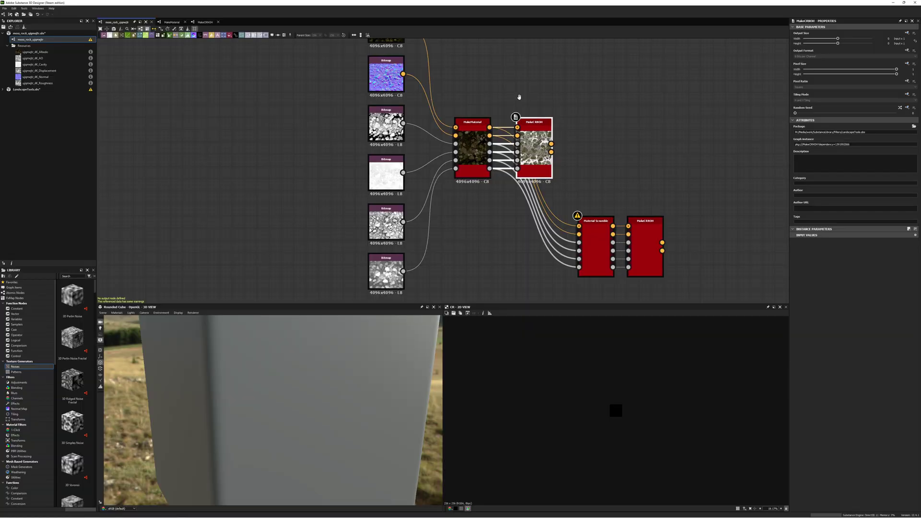
middle_drag(519, 97, 473, 134)
scroll(475, 135, up, 1)
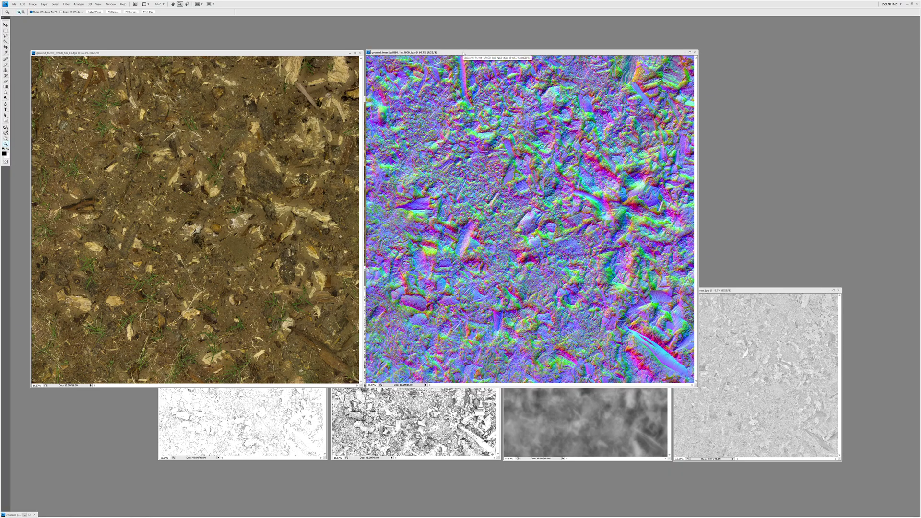
Step: Place the colour and NOH maps side by side and view the colour map's roughness alpha
drag(462, 54, 542, 46)
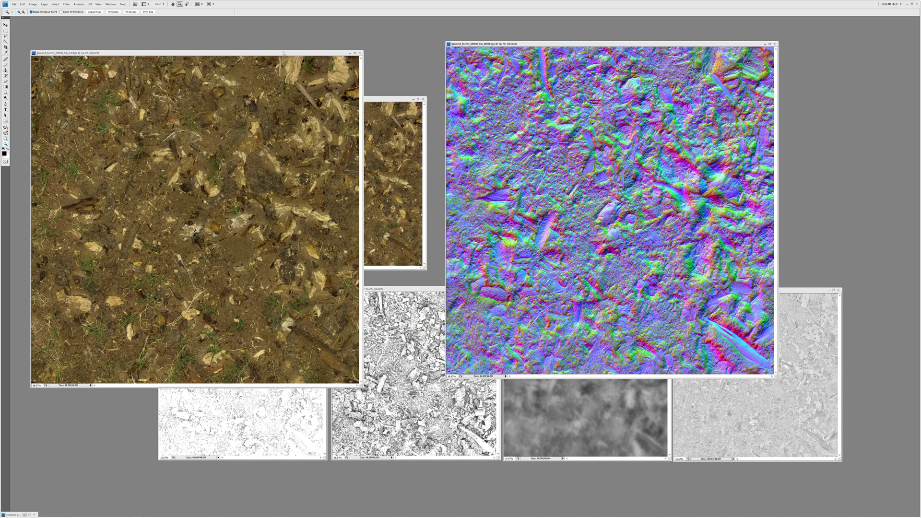
drag(316, 51, 394, 42)
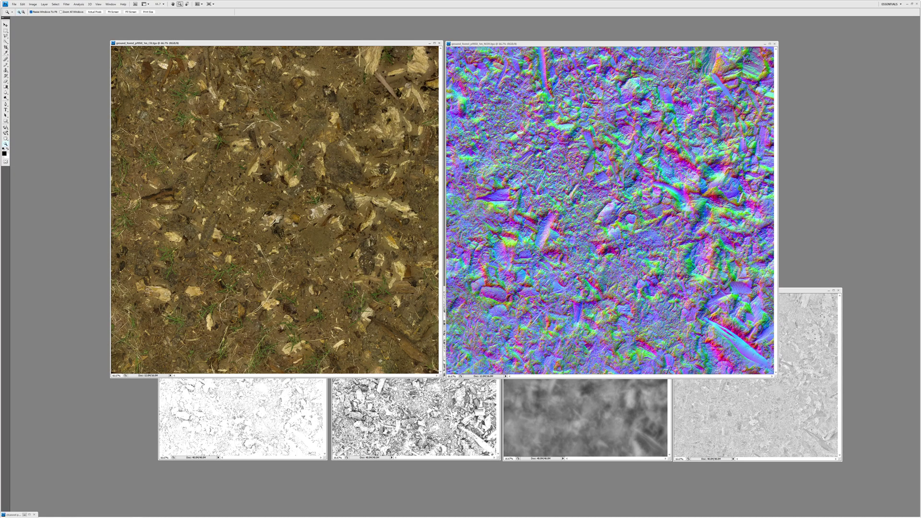
click(342, 47)
key(ctrl+6)
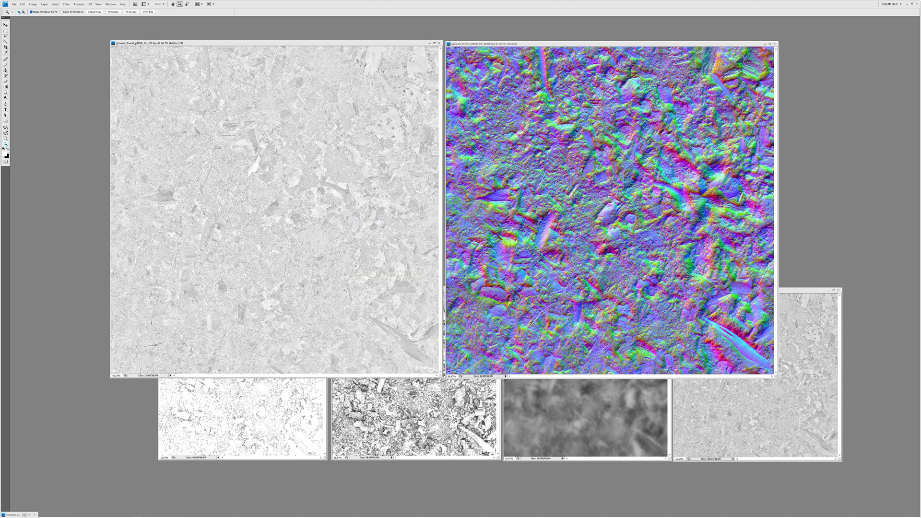
key(ctrl+2)
Step: View the NOH map's red, green, occlusion and height channels, then return to the full composite
click(599, 45)
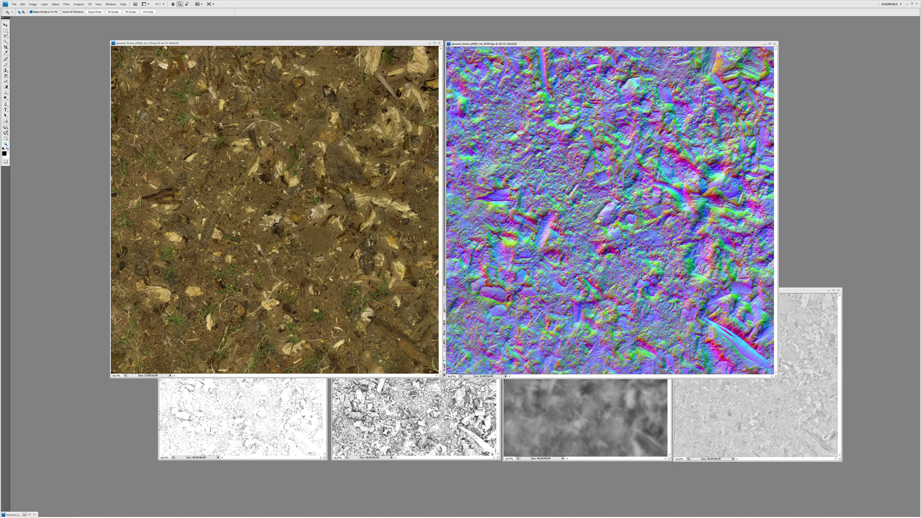
key(ctrl+3)
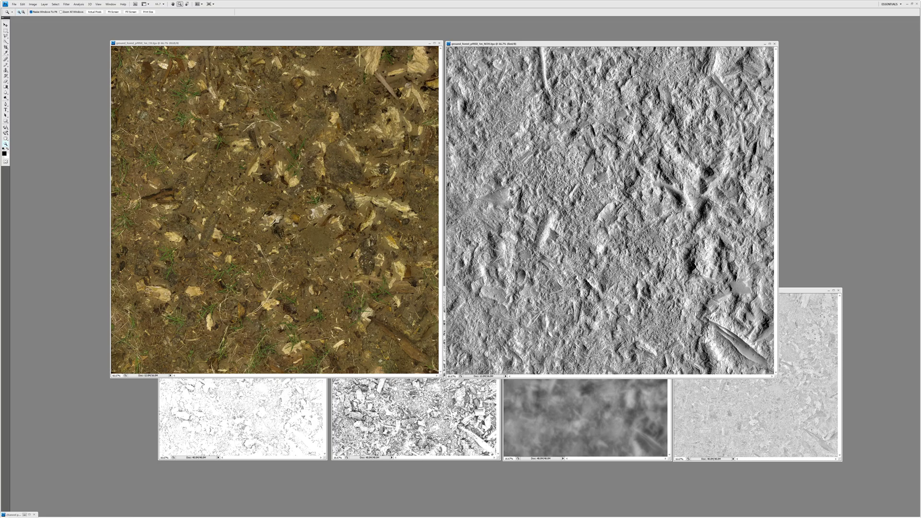
key(ctrl+4)
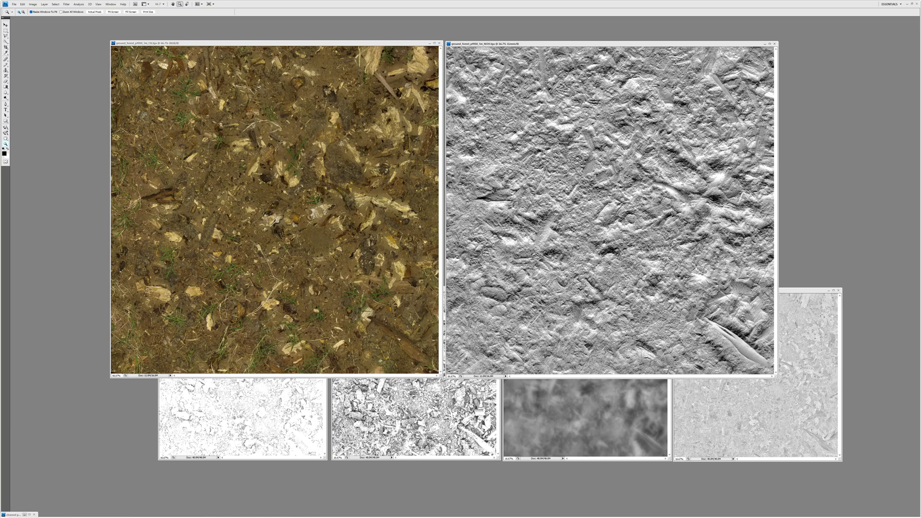
key(ctrl+5)
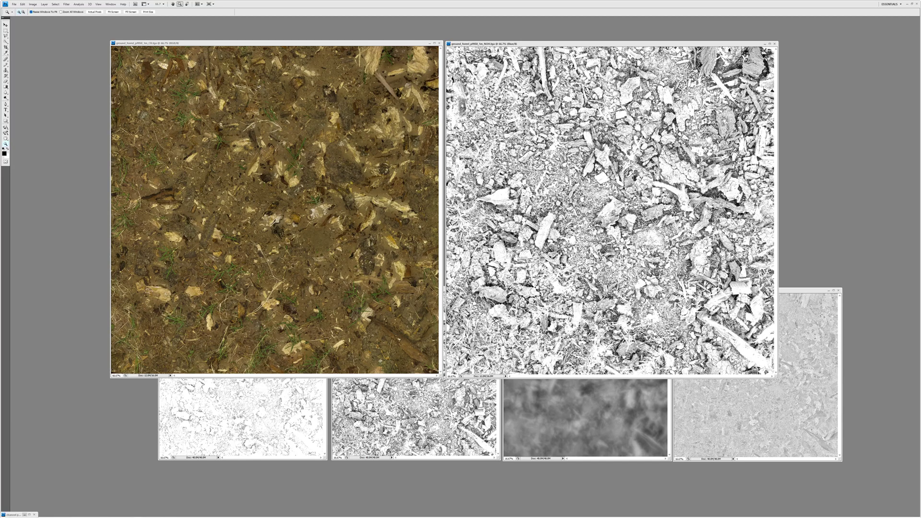
key(ctrl+6)
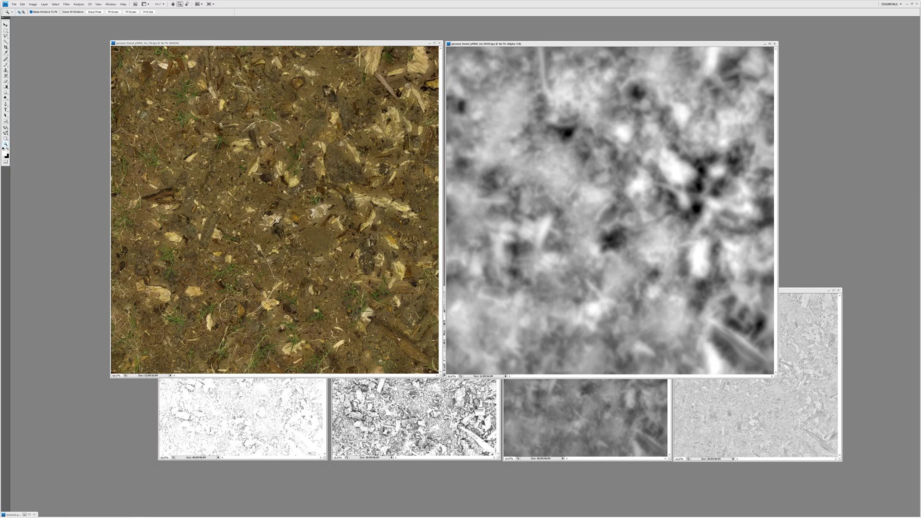
key(ctrl+2)
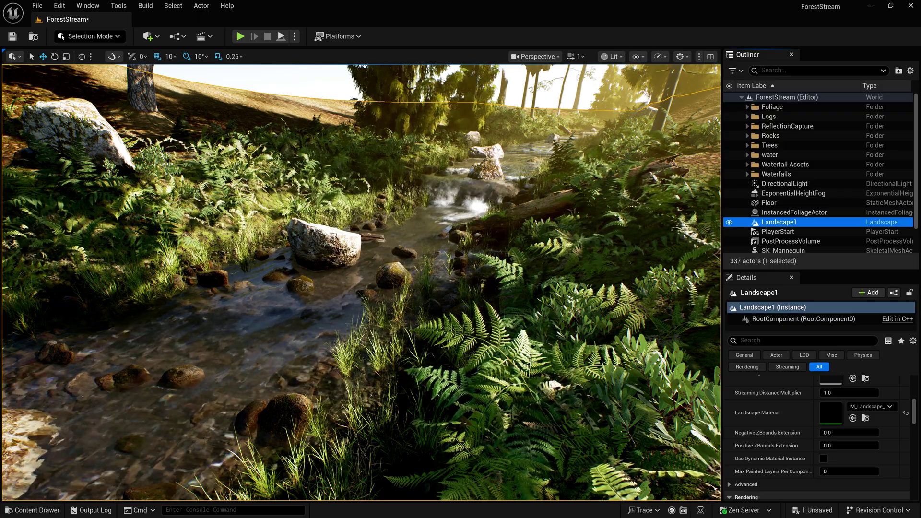
Step: Deselect Landscape1 in the ForestStream level by clicking empty viewport space
click(297, 82)
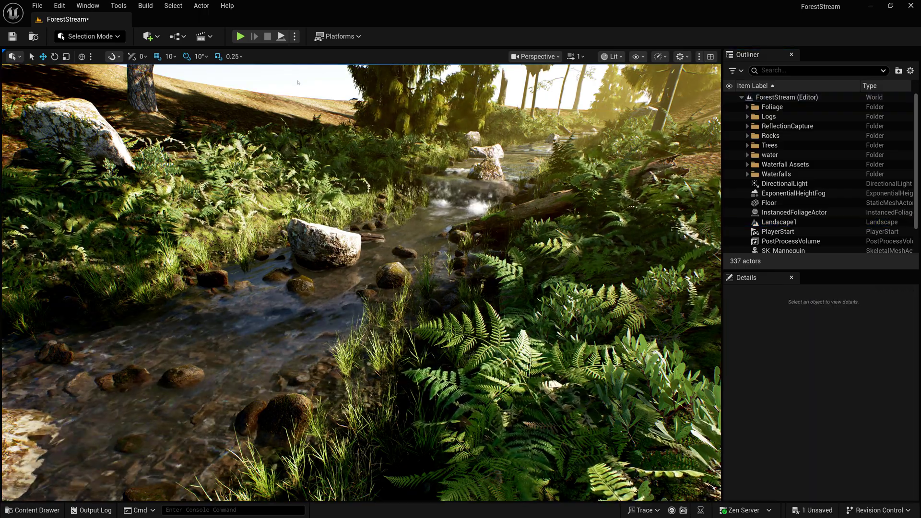